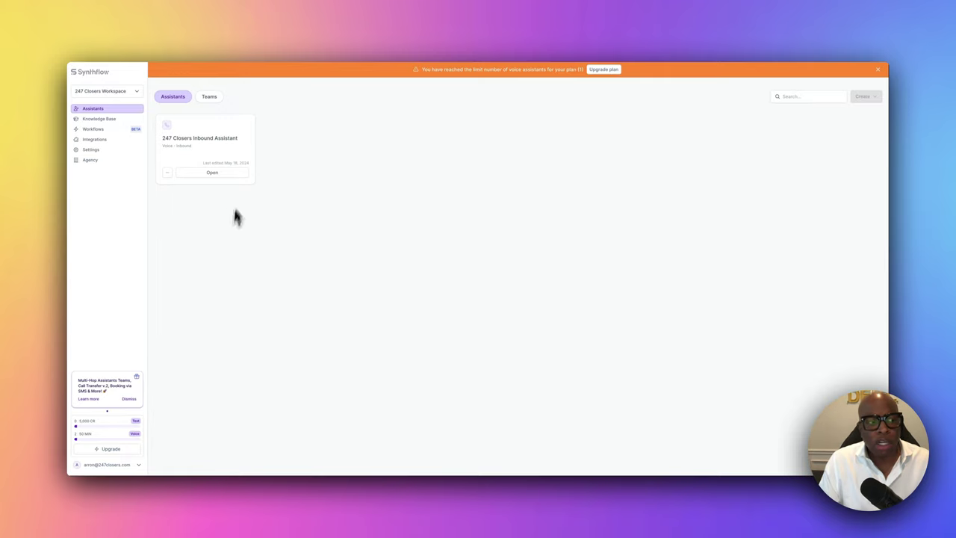
Open the prompt settings of the 247 Closers Inbound Assistant and read through its call script.
click(100, 141)
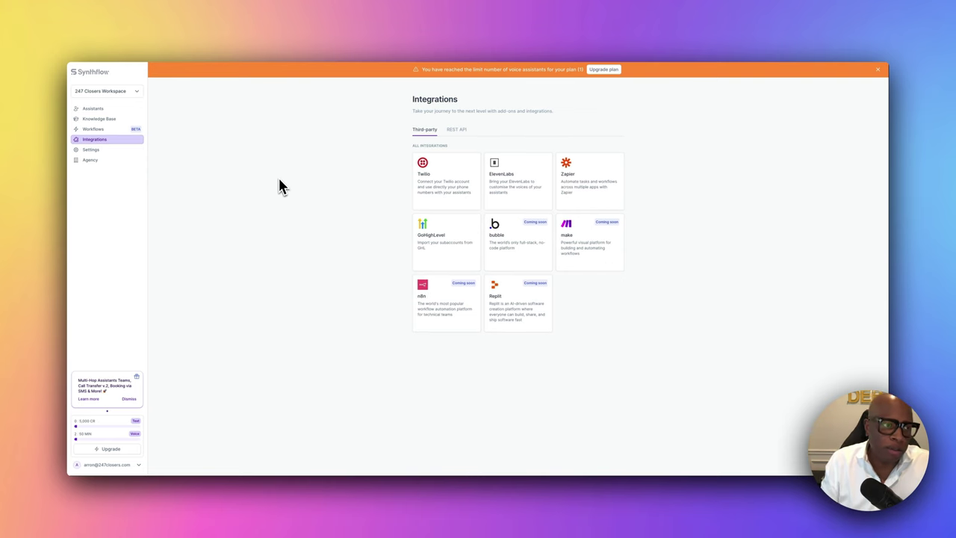
click(111, 109)
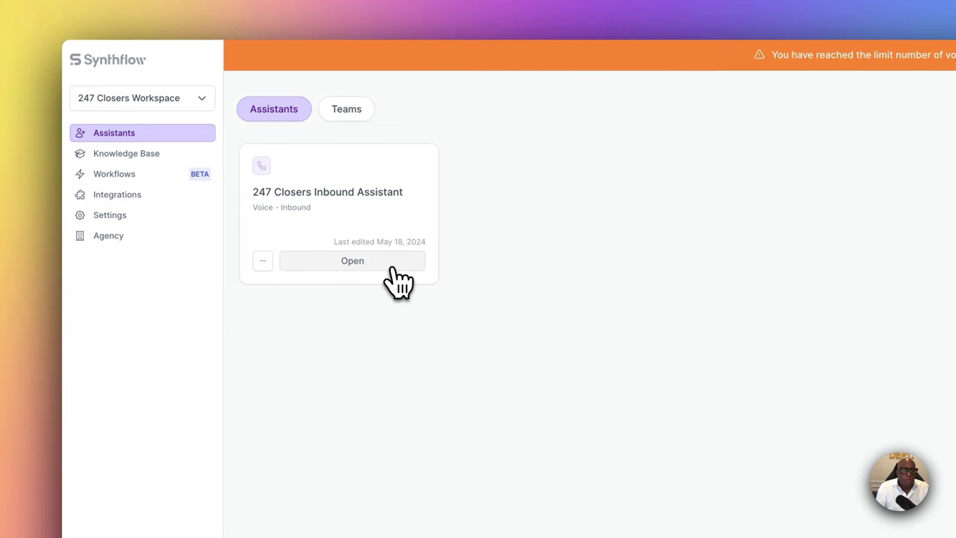
click(394, 269)
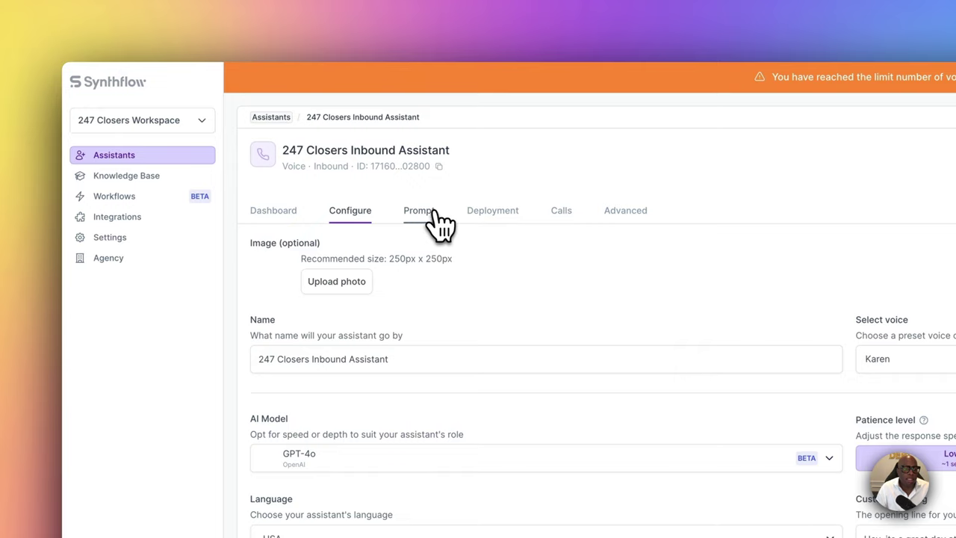
click(437, 215)
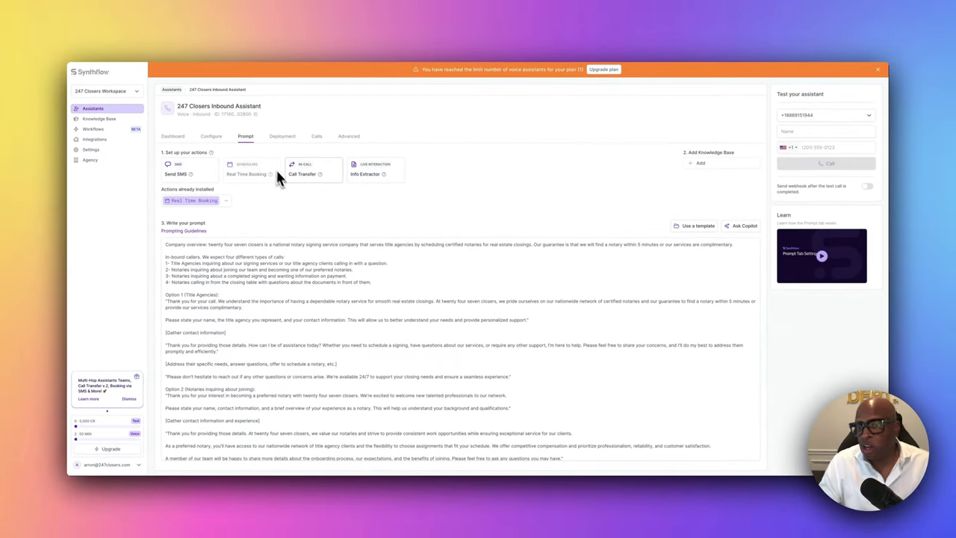
scroll(317, 241, down, 1)
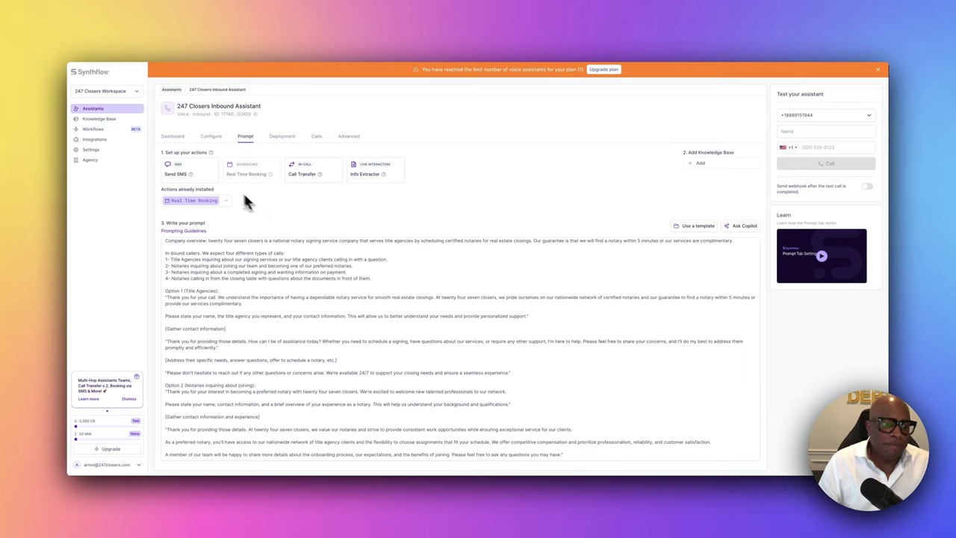
scroll(350, 298, down, 3)
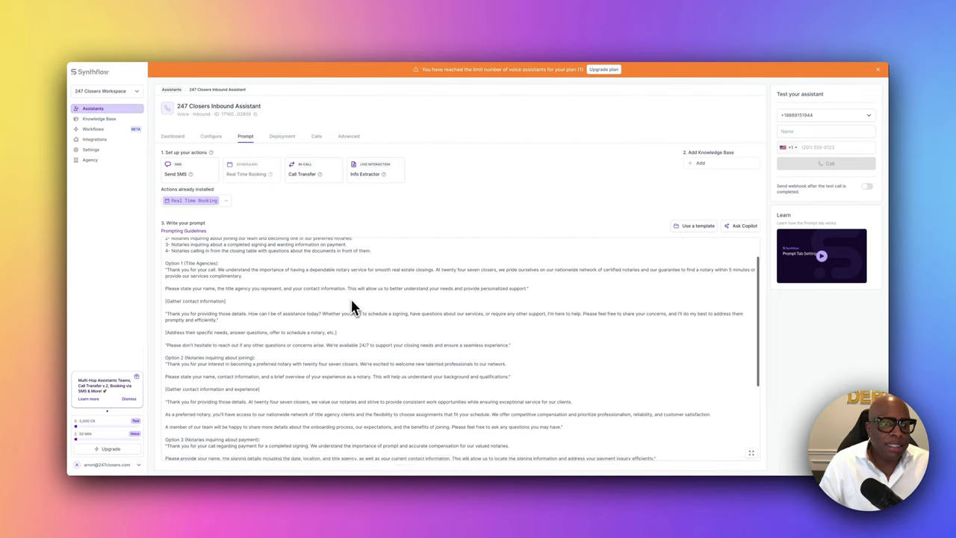
scroll(349, 297, up, 5)
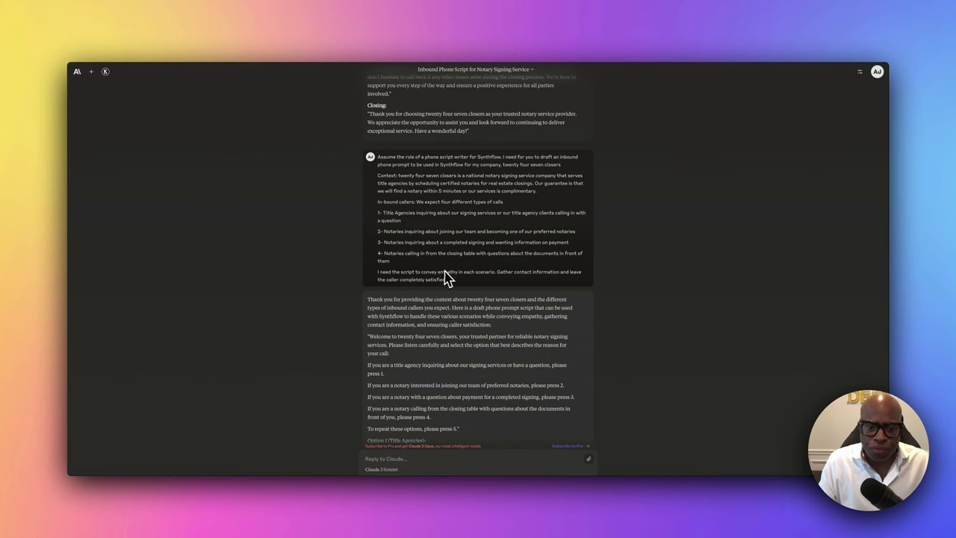
Switch to Claude and review the request and drafted script in the Inbound Phone Script for Notary Signing Service chat.
scroll(449, 278, down, 1)
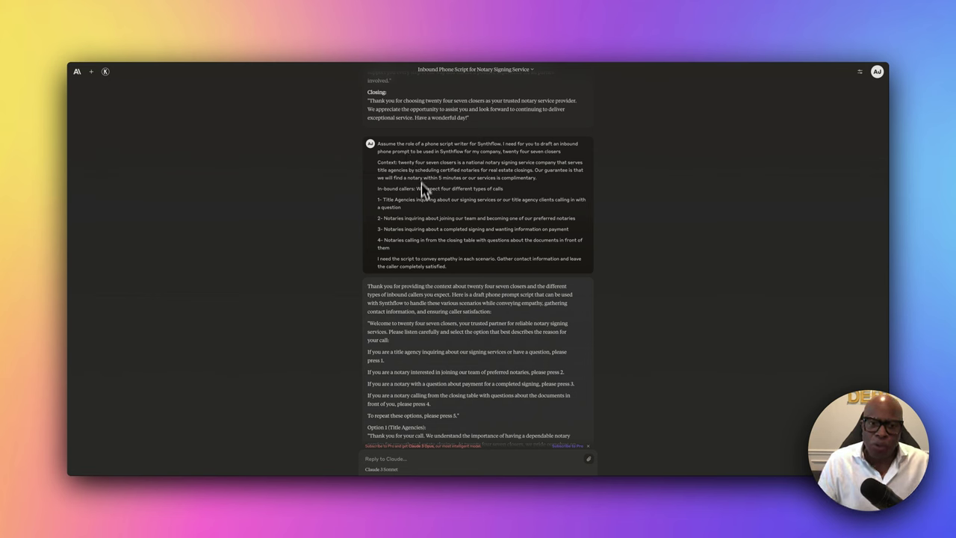
scroll(472, 271, down, 3)
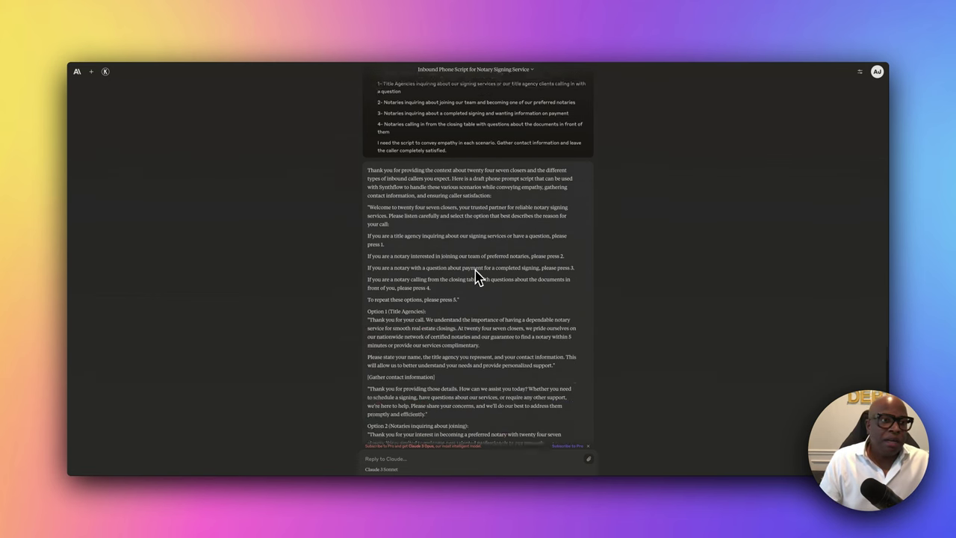
scroll(477, 277, down, 5)
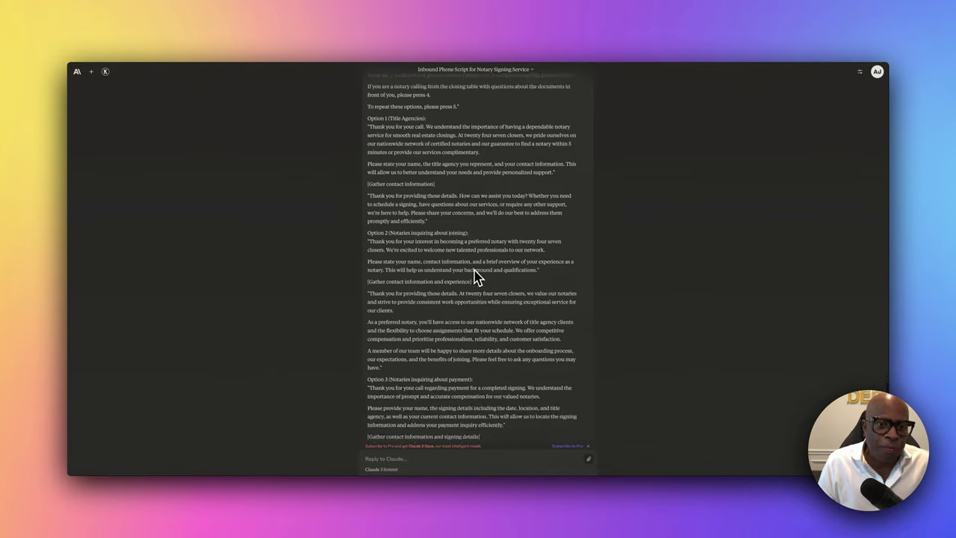
scroll(477, 277, down, 4)
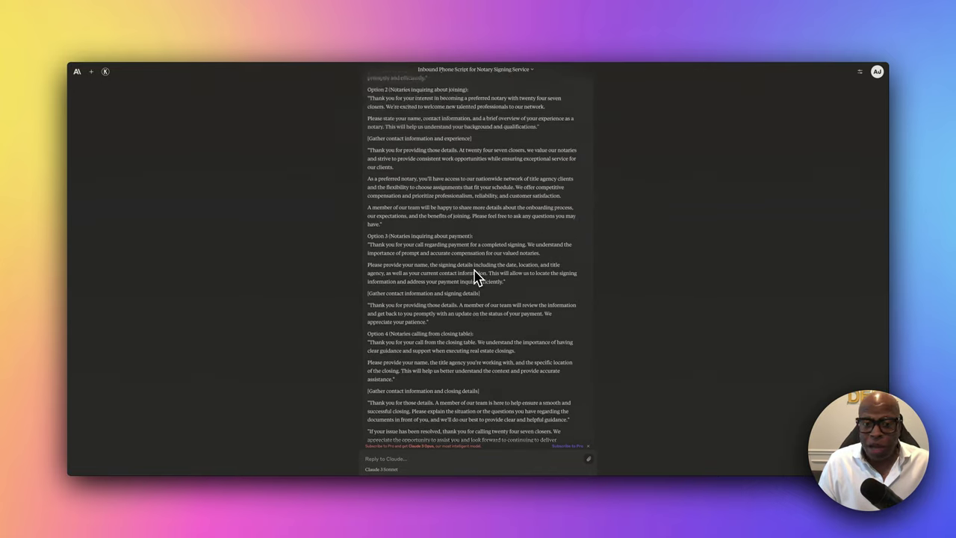
scroll(477, 276, up, 5)
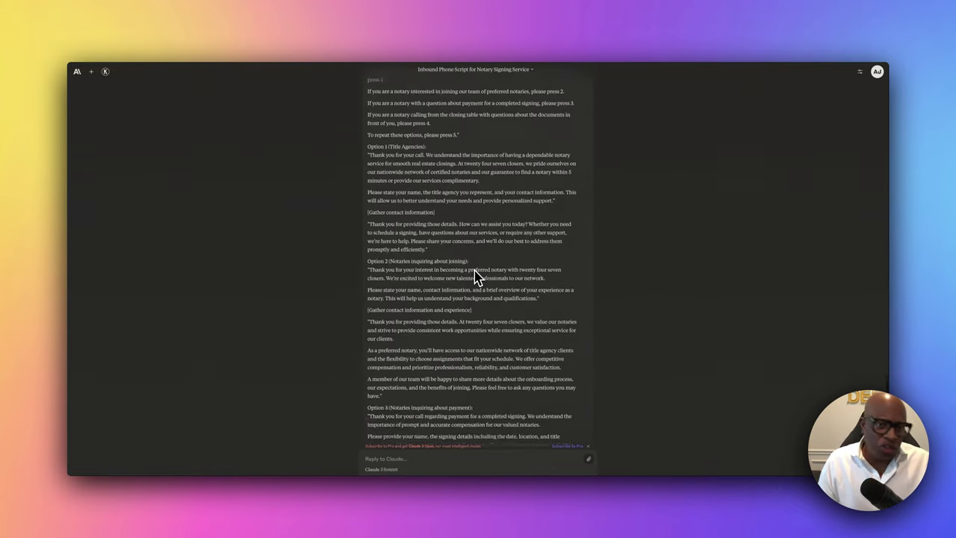
scroll(477, 277, up, 6)
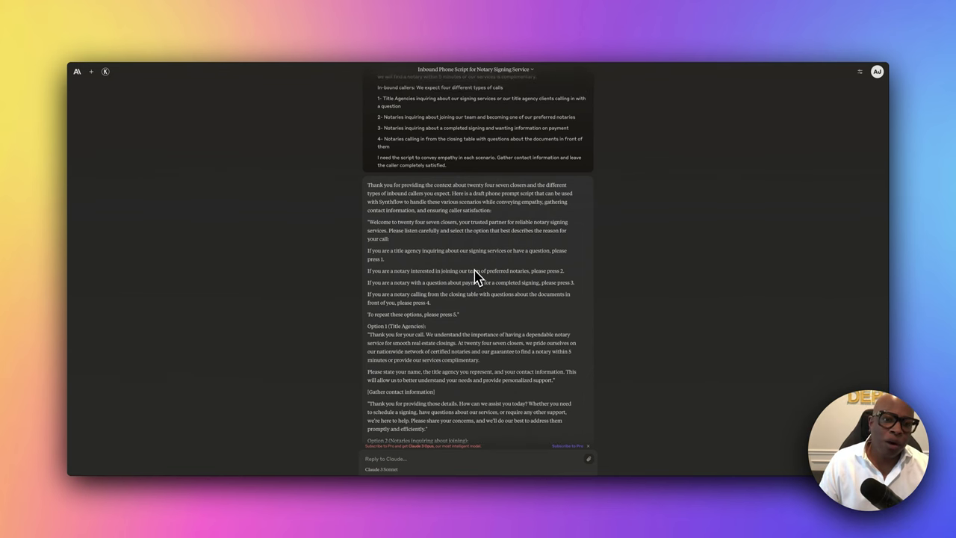
scroll(477, 276, down, 12)
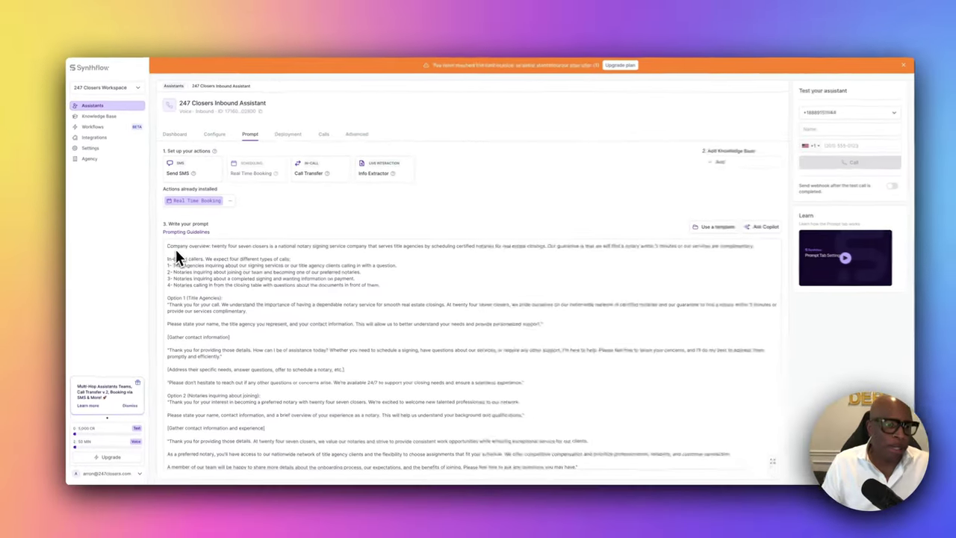
Return to Synthflow and examine the assistant's prompt from the company overview through the four caller options to the closing.
scroll(198, 283, down, 2)
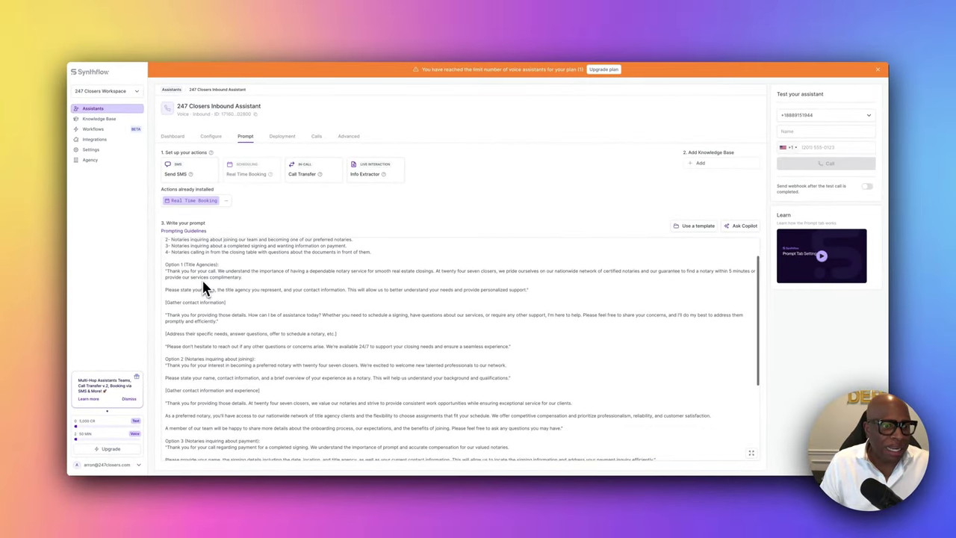
scroll(198, 284, down, 5)
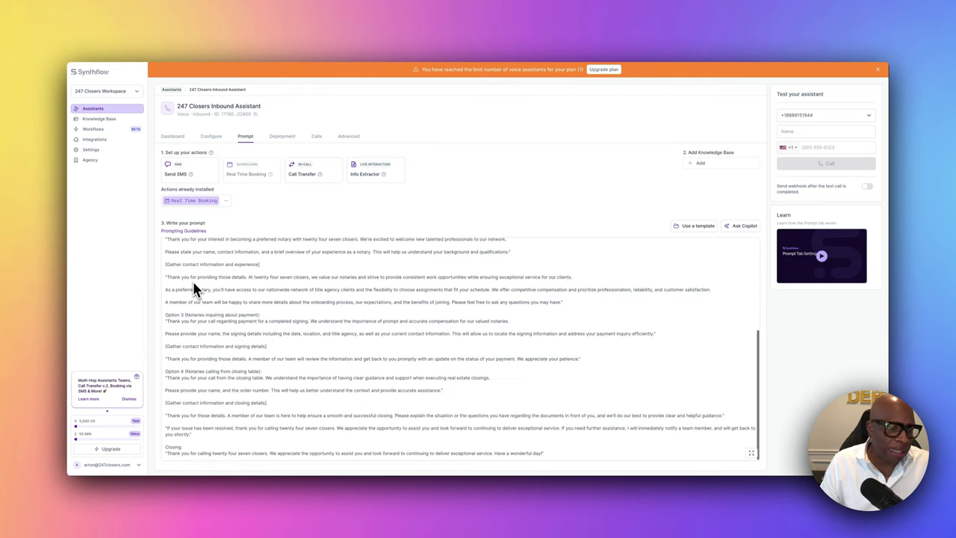
scroll(195, 285, up, 10)
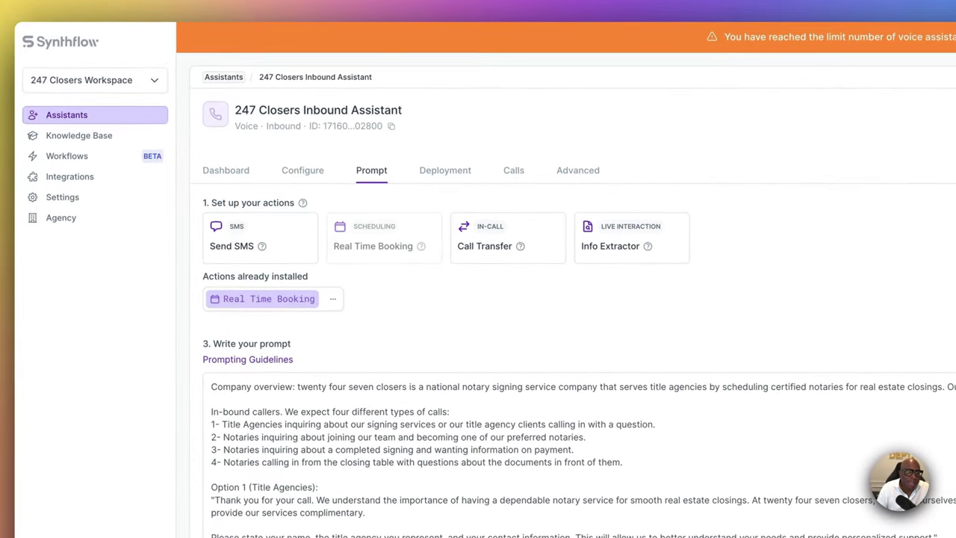
Inspect the simple and advanced settings of the installed Real Time Booking action, leaving them without saving.
click(333, 299)
click(365, 228)
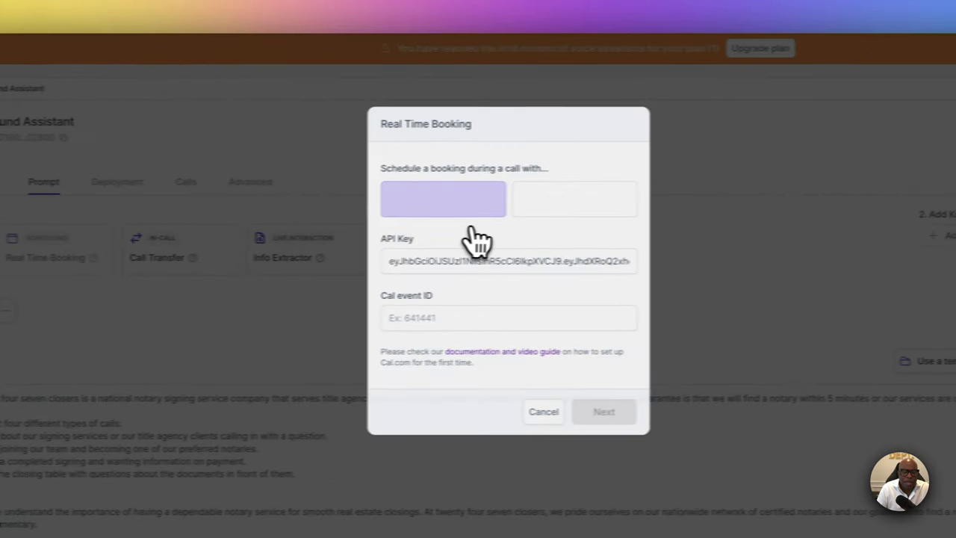
click(789, 197)
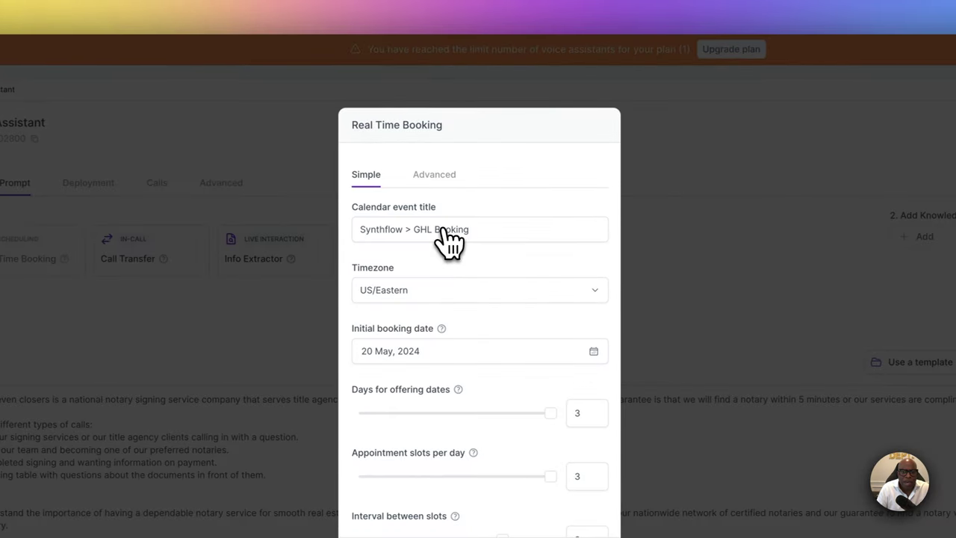
click(436, 179)
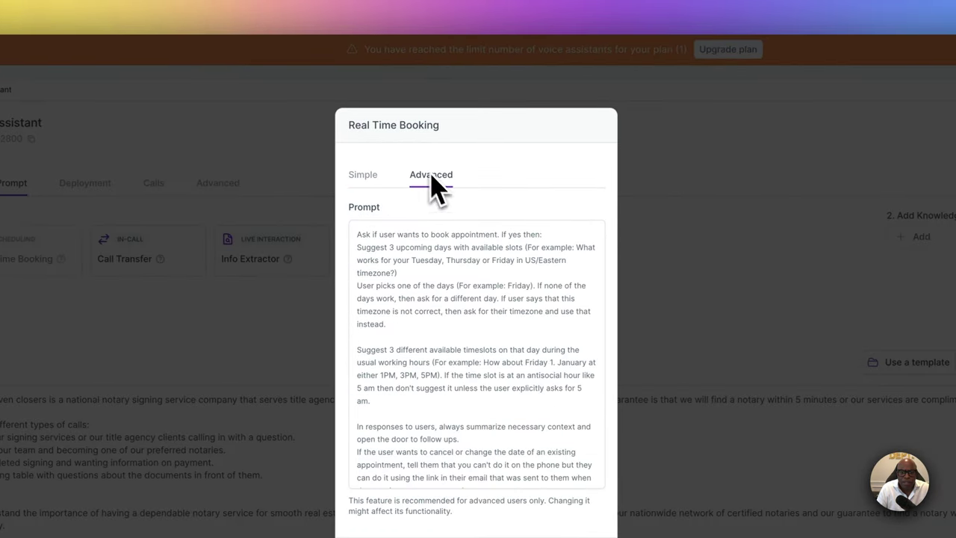
click(365, 178)
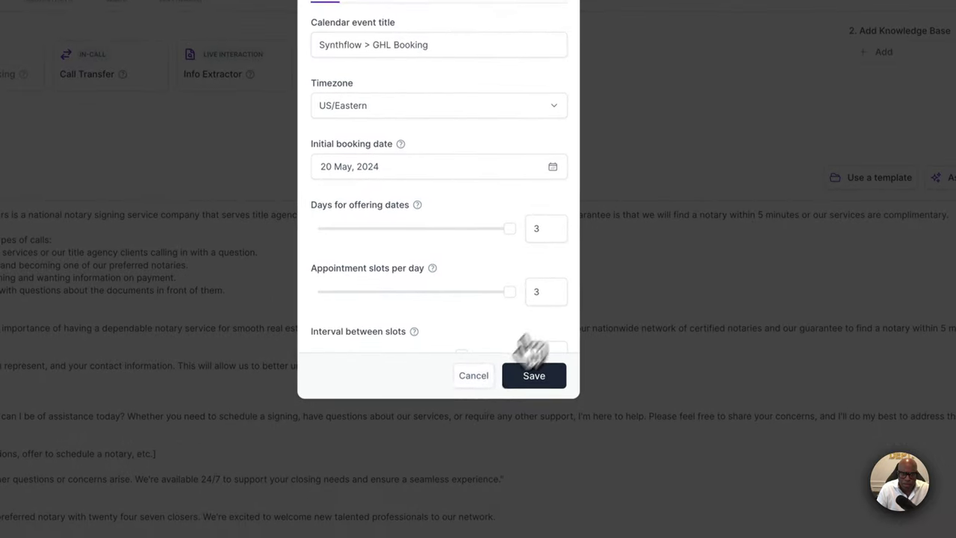
click(473, 372)
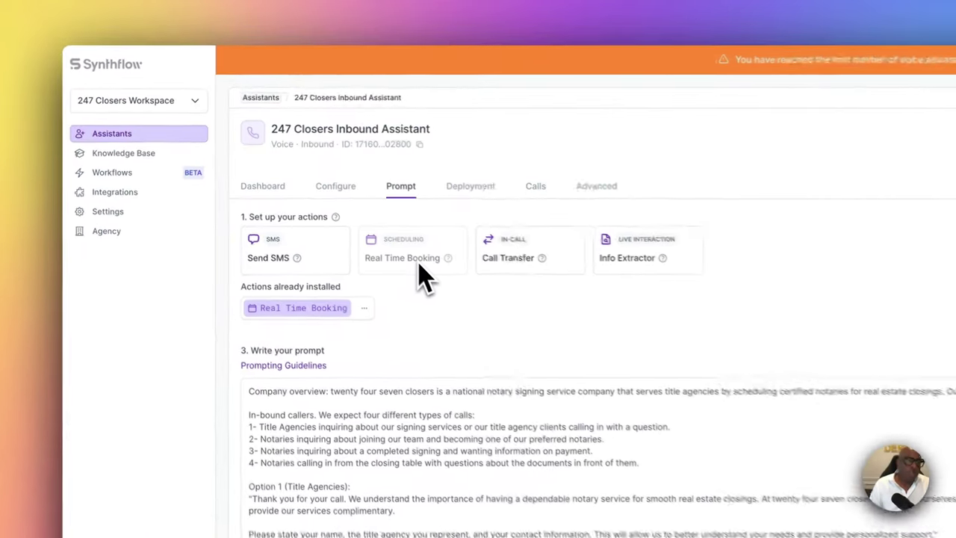
View the Info Extractor action's question setup, close it without creating anything, and look over the assistant's written prompt.
mouse_move(268, 178)
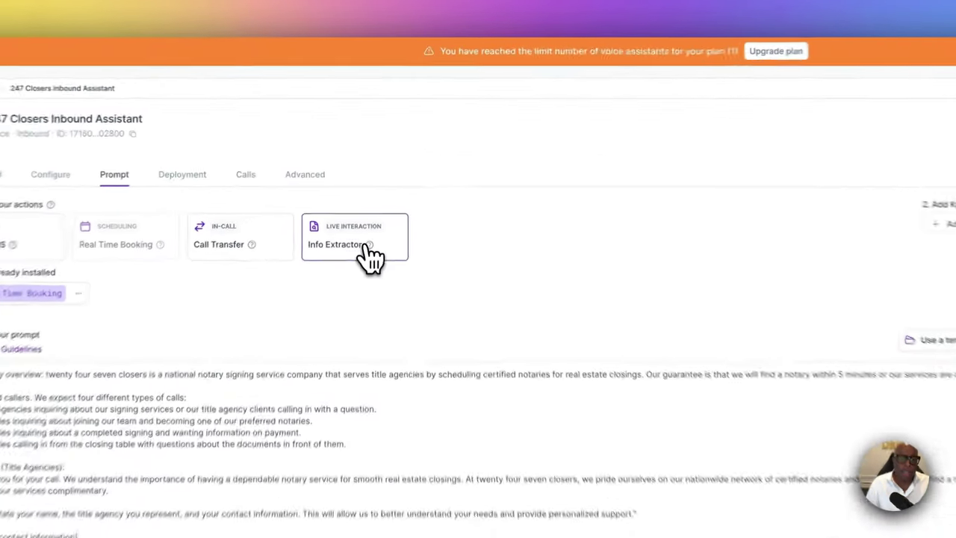
click(370, 269)
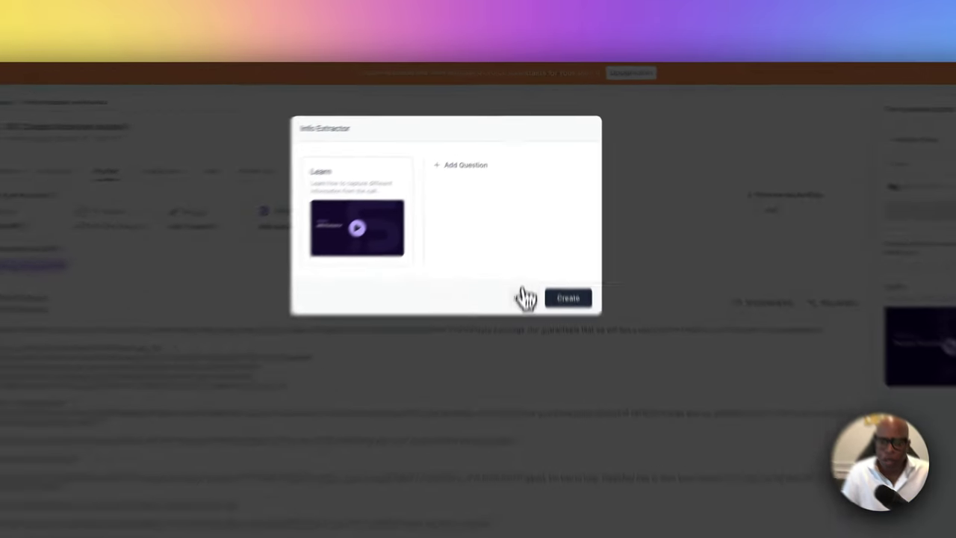
click(530, 223)
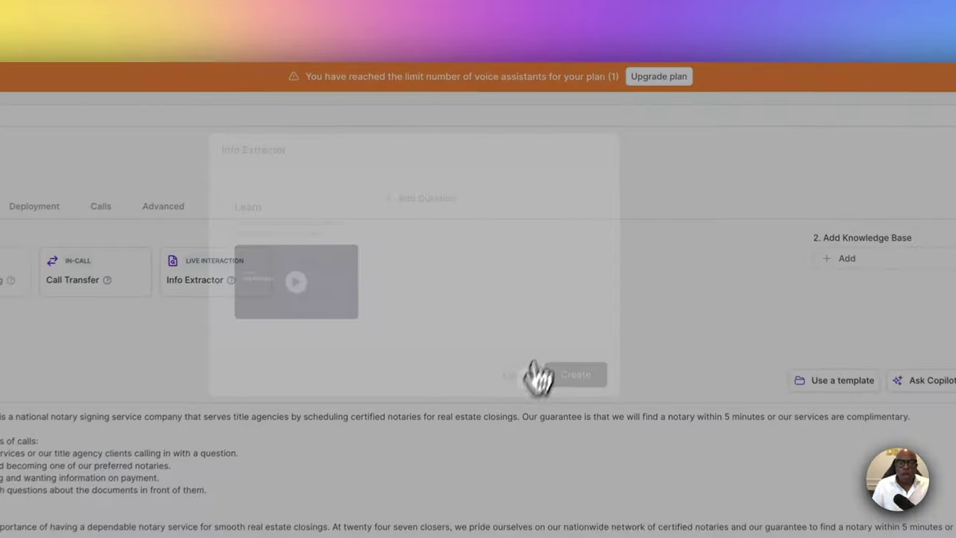
scroll(365, 311, down, 2)
scroll(459, 269, down, 5)
scroll(478, 263, up, 8)
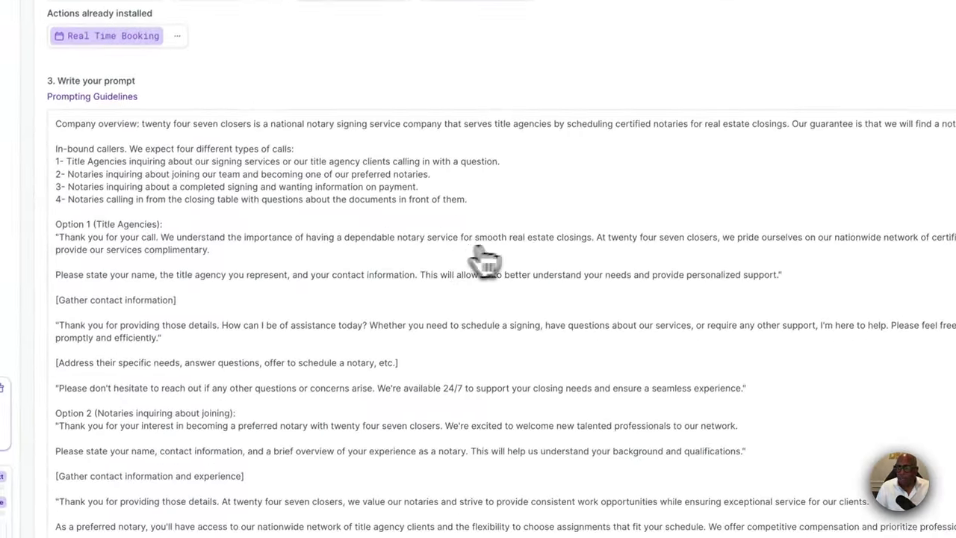
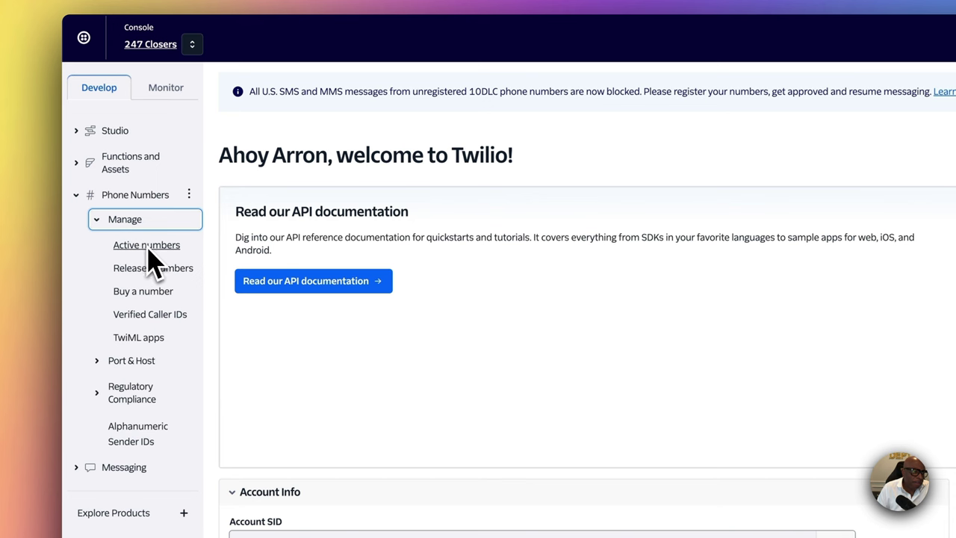
In the Twilio console, search the United States phone numbers for sale by the digits 908.
click(144, 292)
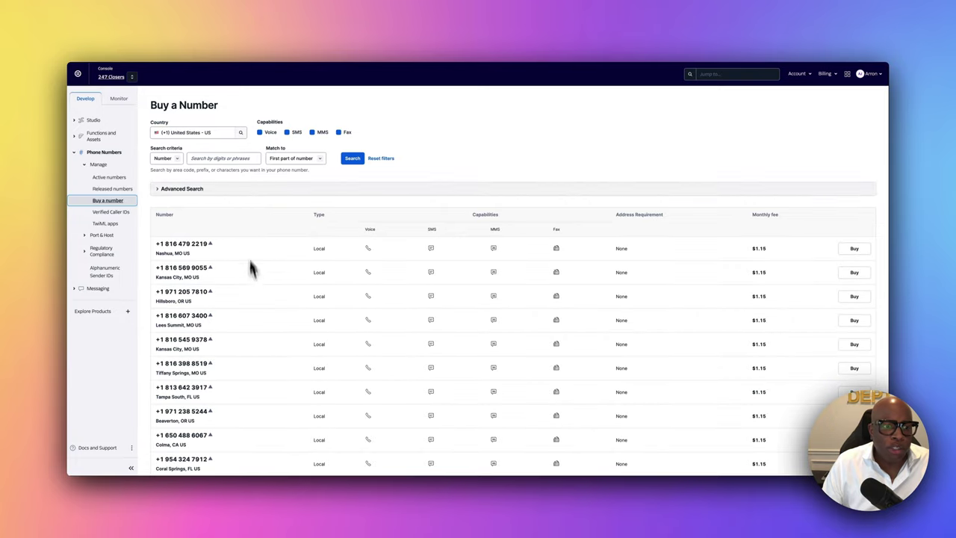
click(220, 158)
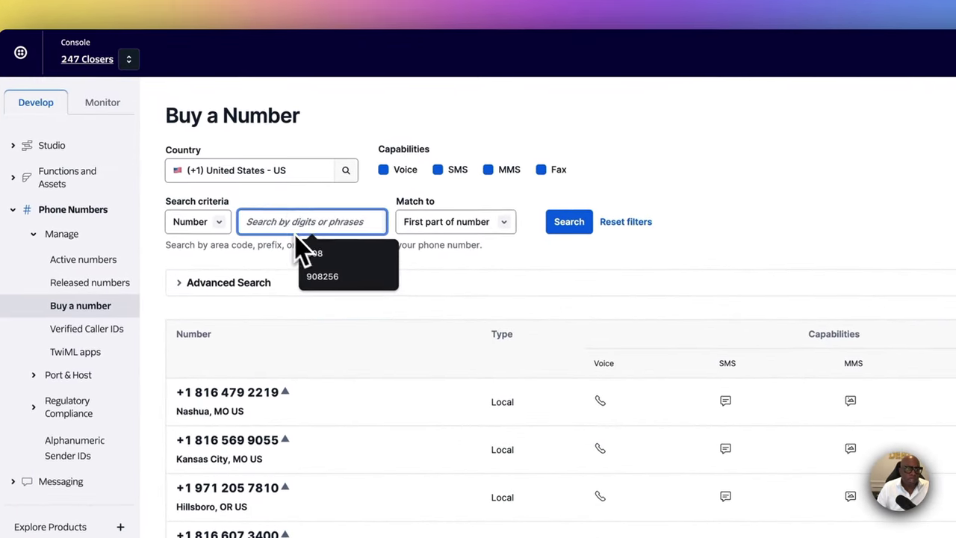
click(287, 238)
click(569, 225)
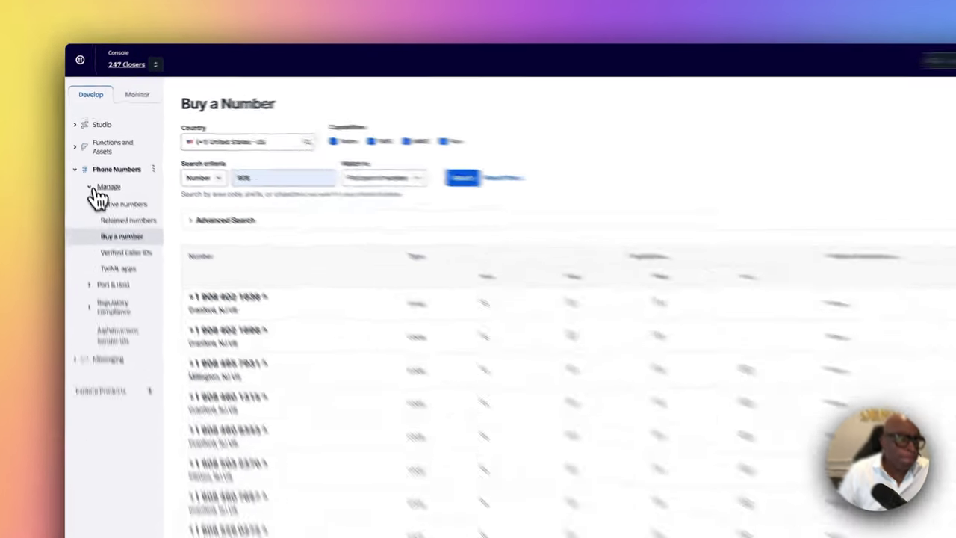
View the Studio overview in the Twilio console and expand the phone number management options.
click(93, 165)
click(118, 134)
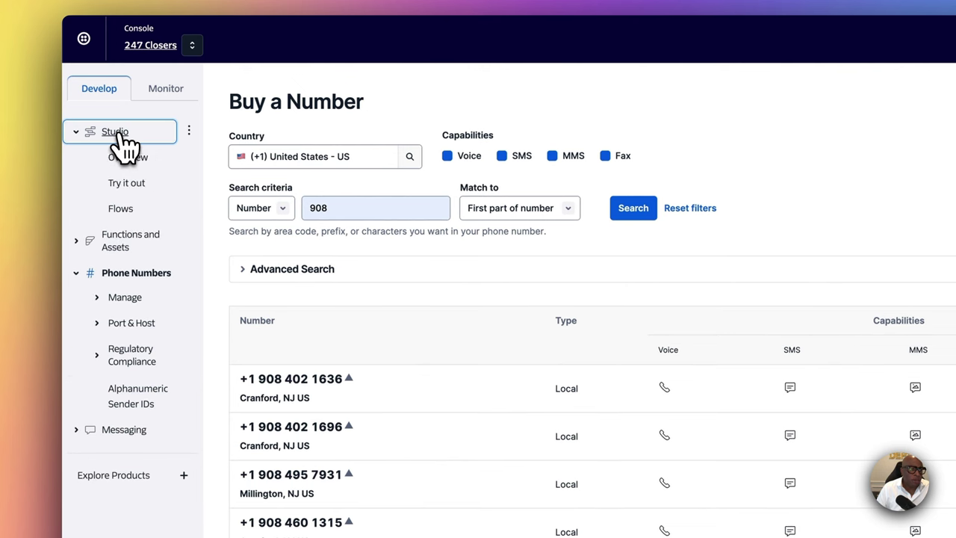
click(131, 158)
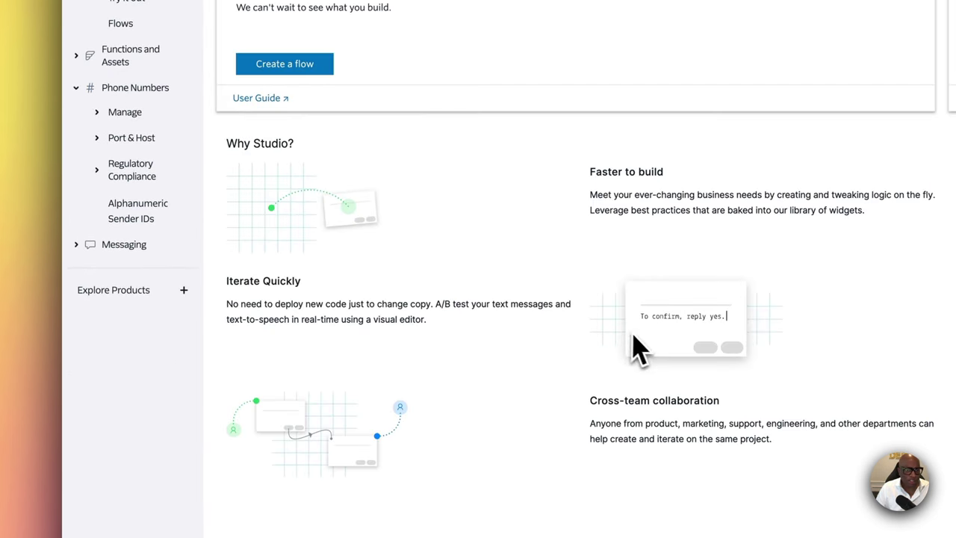
click(134, 114)
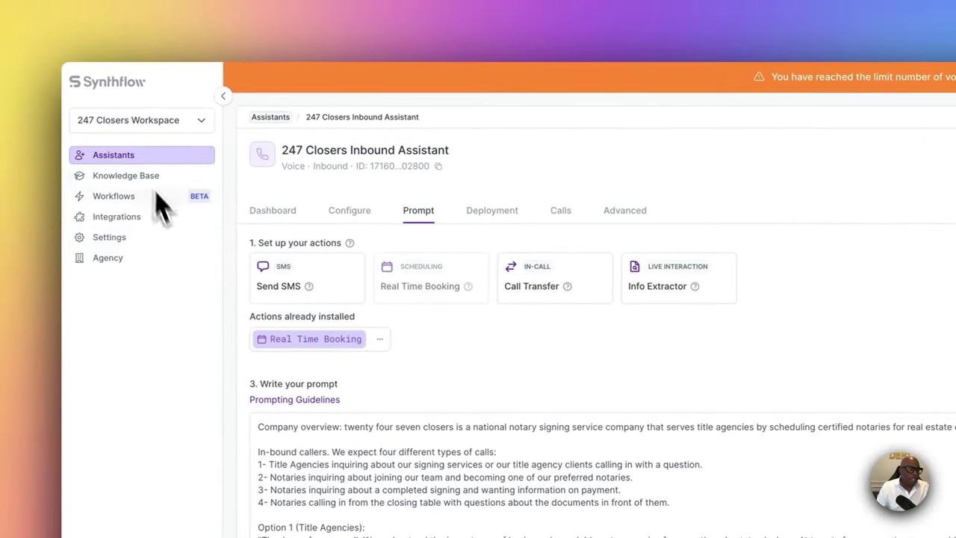
Switch back to Synthflow and open the Twilio integration's connection settings.
click(118, 221)
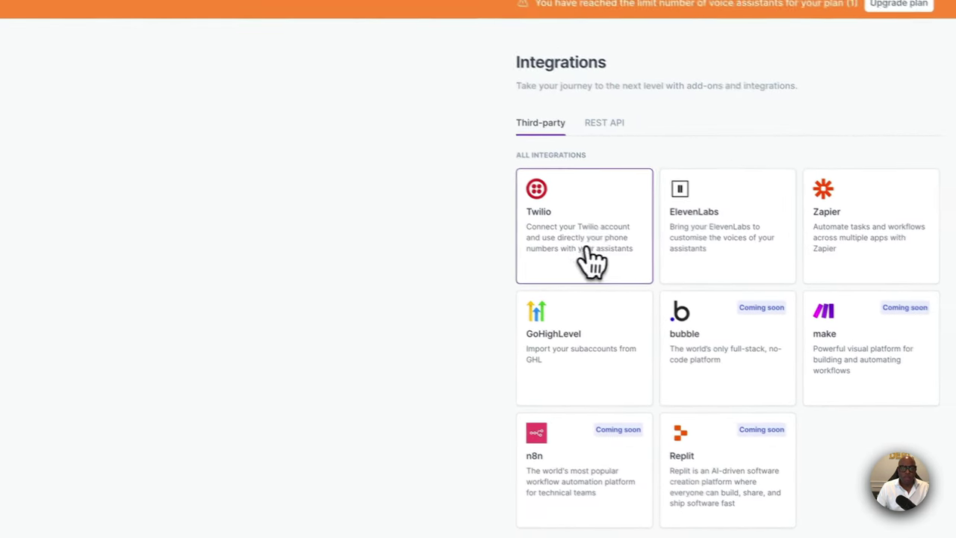
click(574, 224)
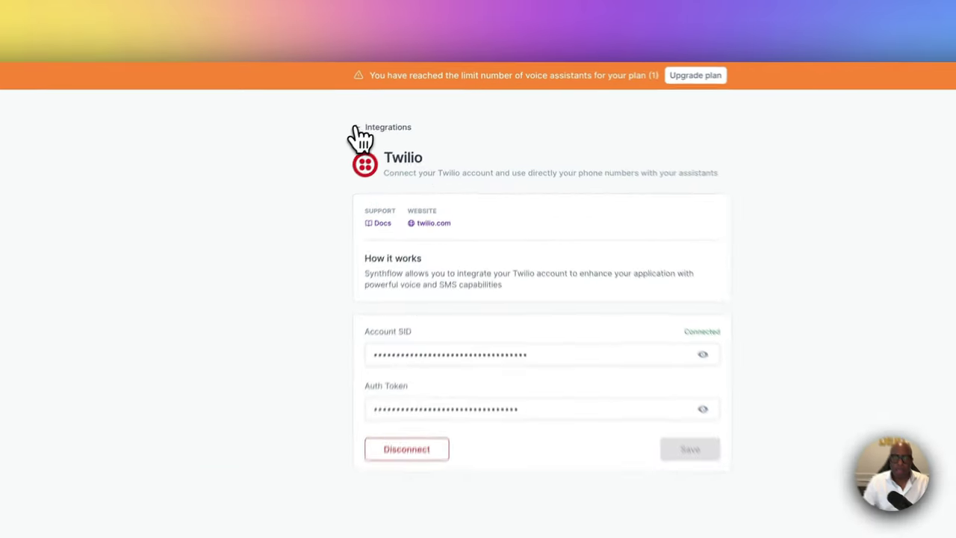
View the ElevenLabs and Zapier integration pages and return to the integrations list.
click(419, 98)
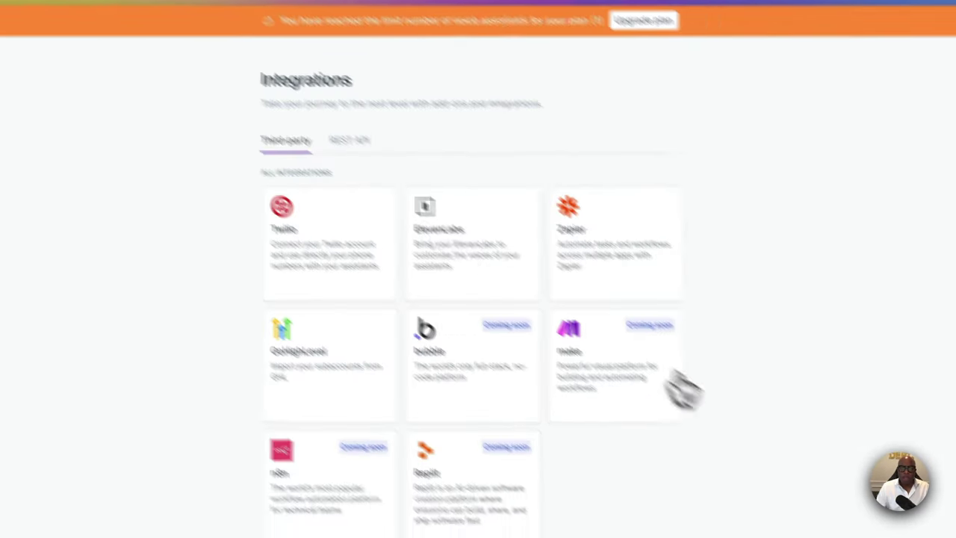
click(427, 186)
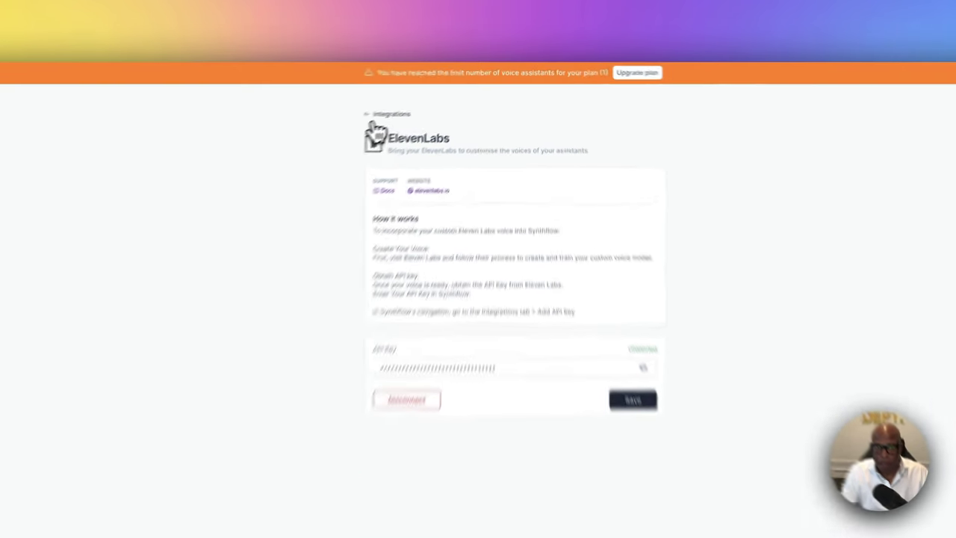
click(379, 114)
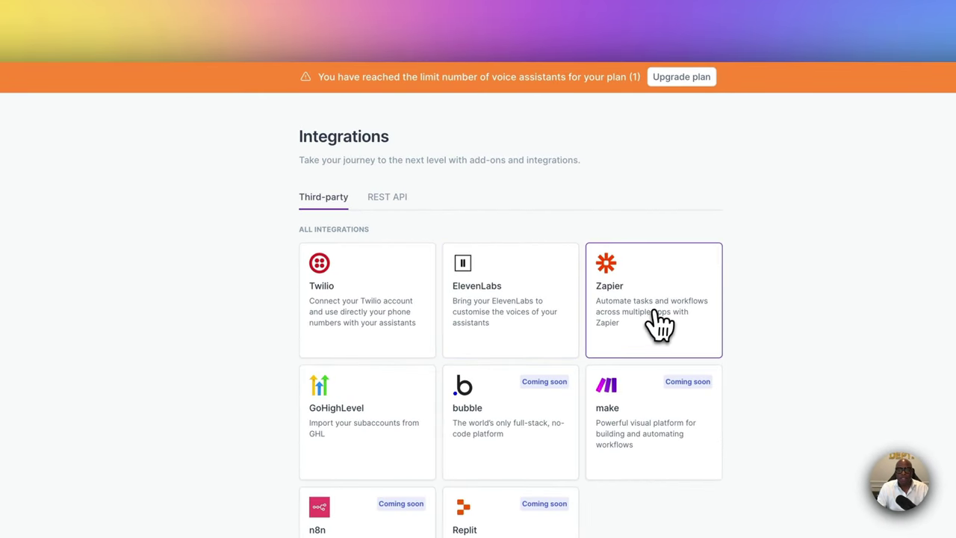
click(654, 257)
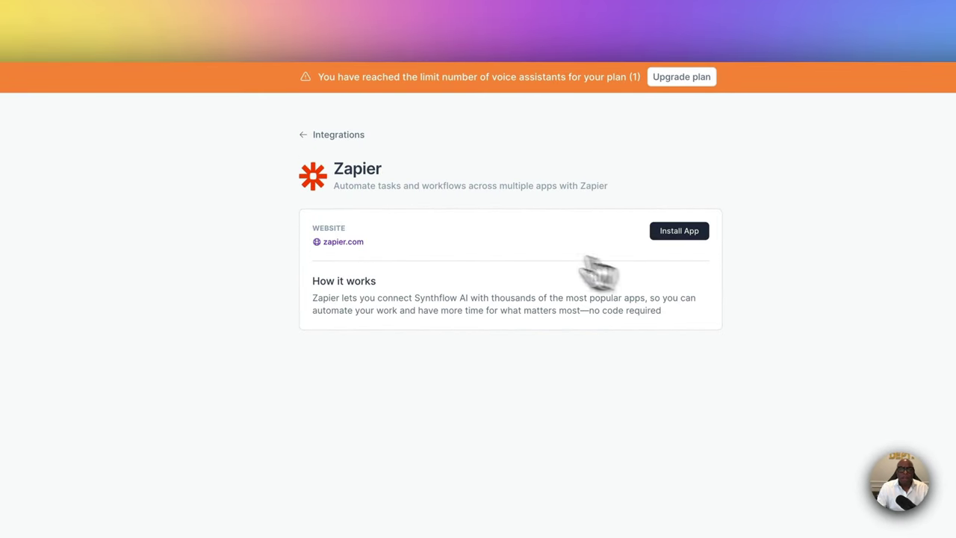
click(304, 137)
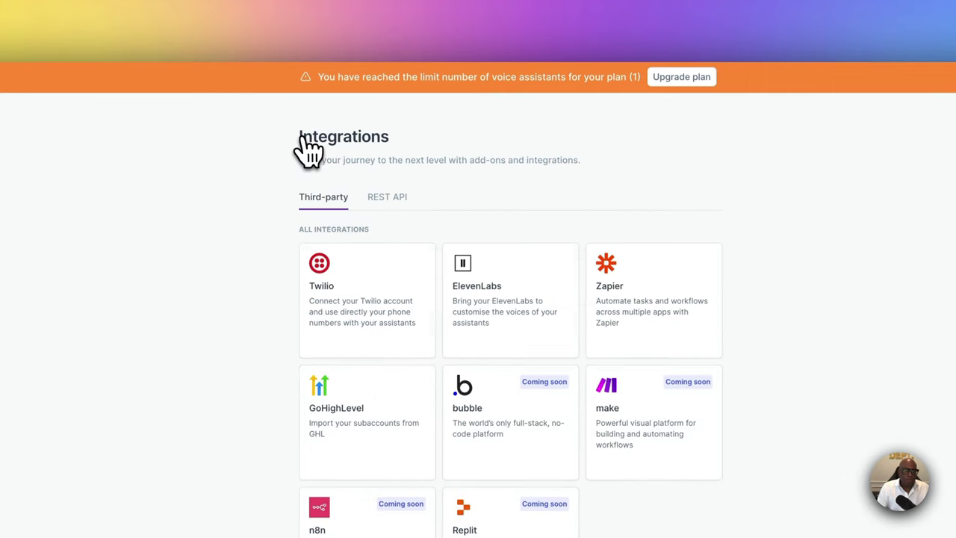
Open the 247 Closers Inbound Assistant's configuration and look over its settings down to the Danger zone.
click(119, 156)
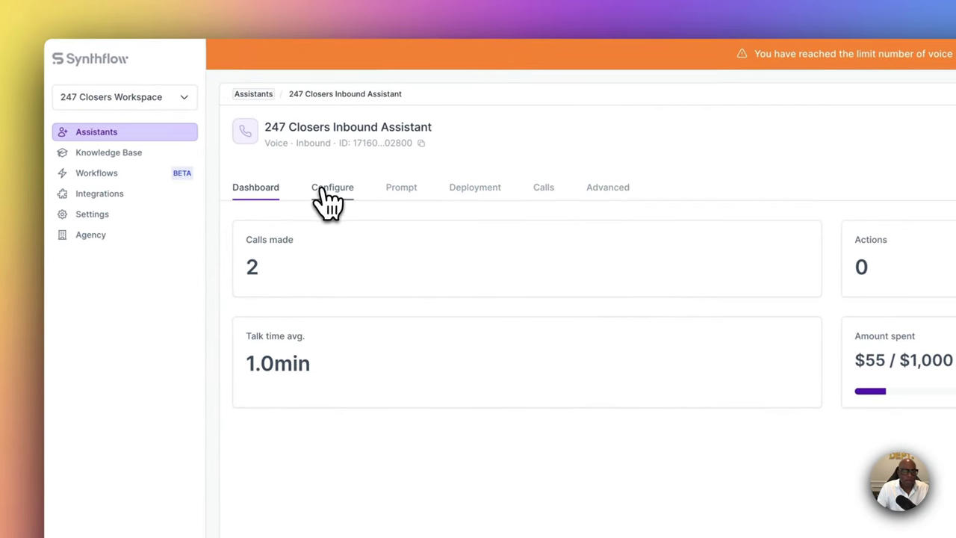
click(333, 196)
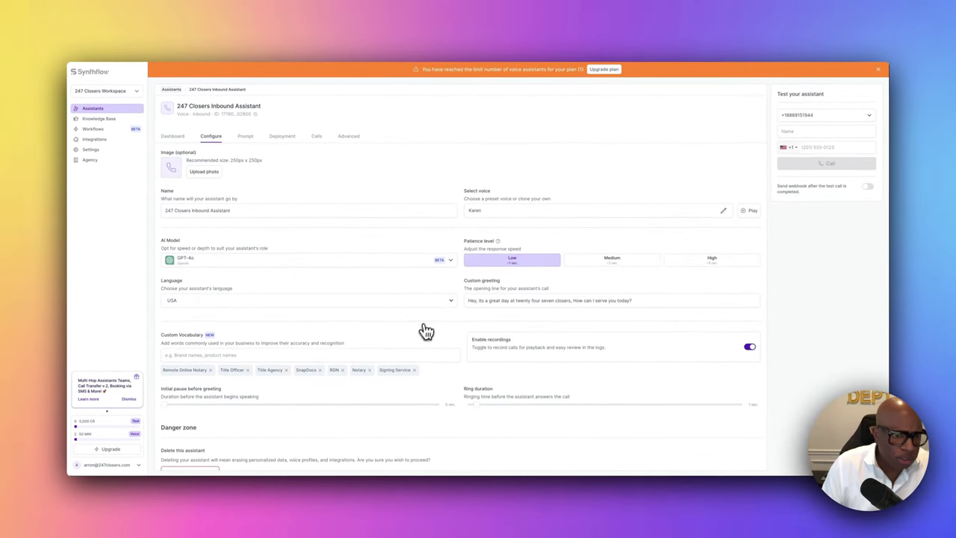
scroll(377, 334, down, 1)
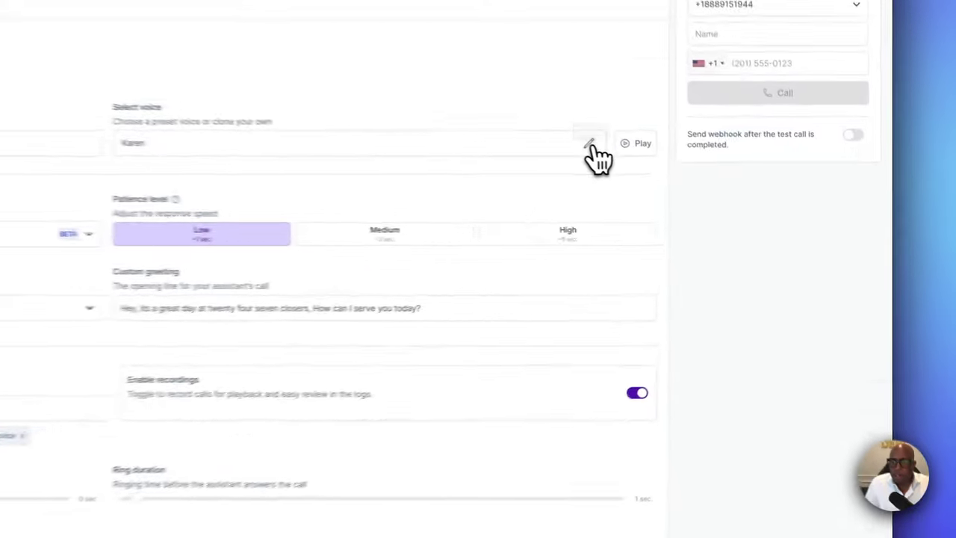
Open the assistant's voice selection, browse the basic voices and play the sample of the Karen voice.
click(723, 192)
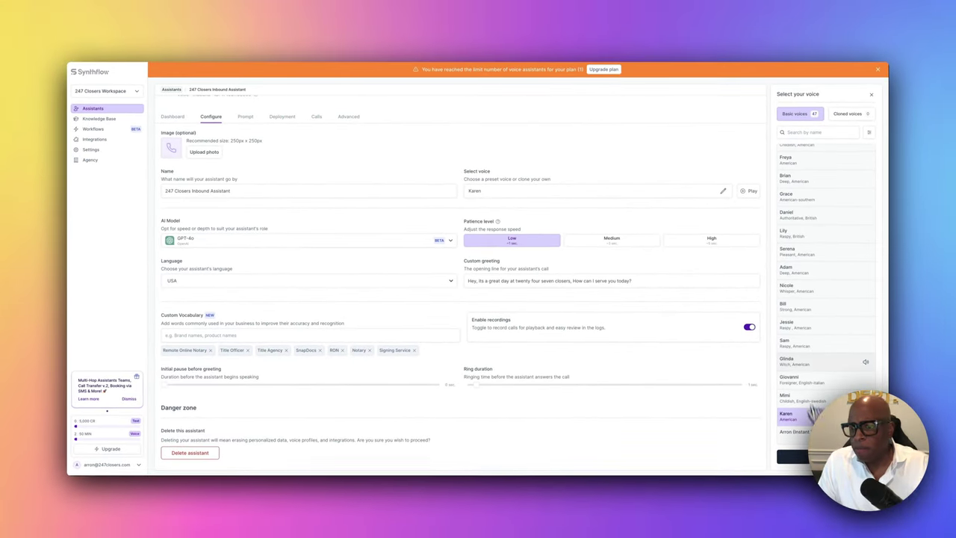
scroll(826, 273, up, 10)
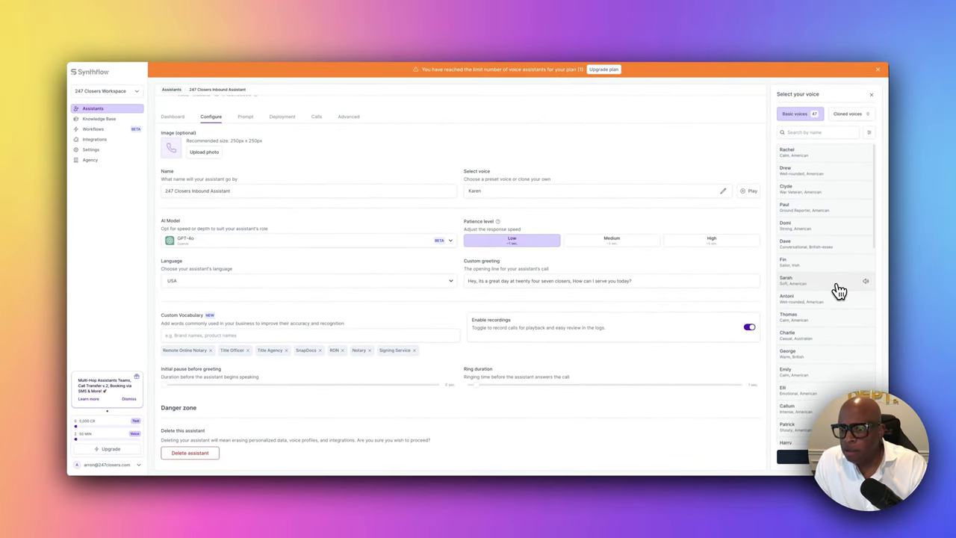
scroll(838, 290, down, 10)
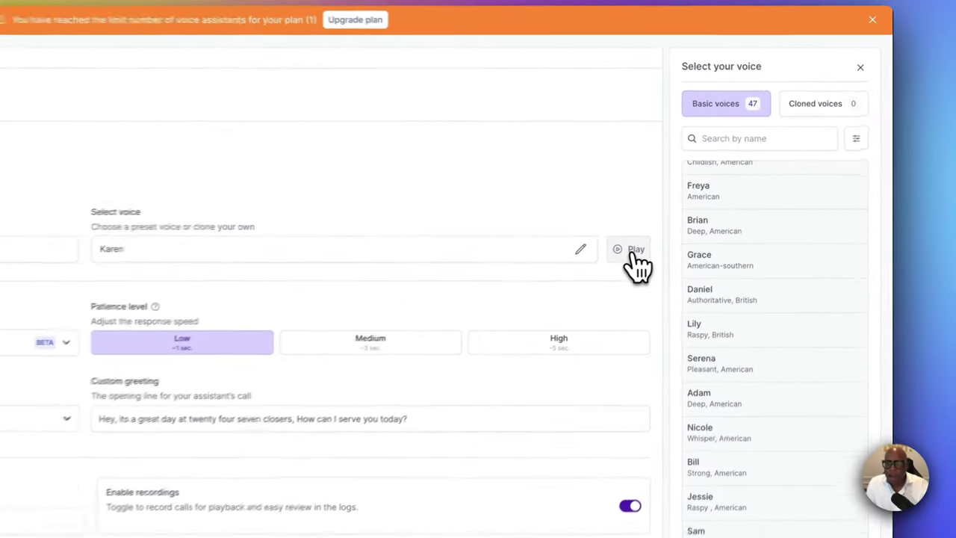
click(634, 250)
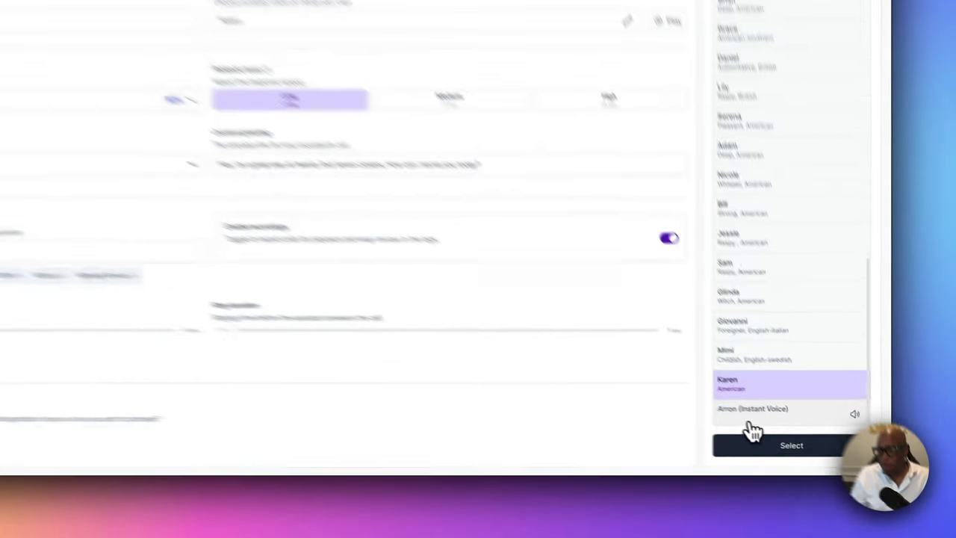
Highlight the custom Instant Voice at the end of the voice list and play its sample.
click(751, 418)
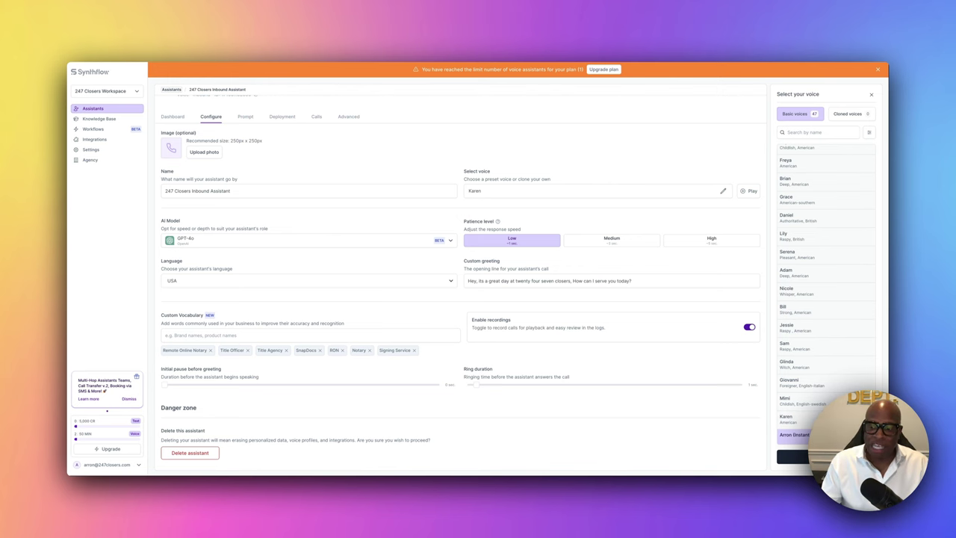
click(865, 439)
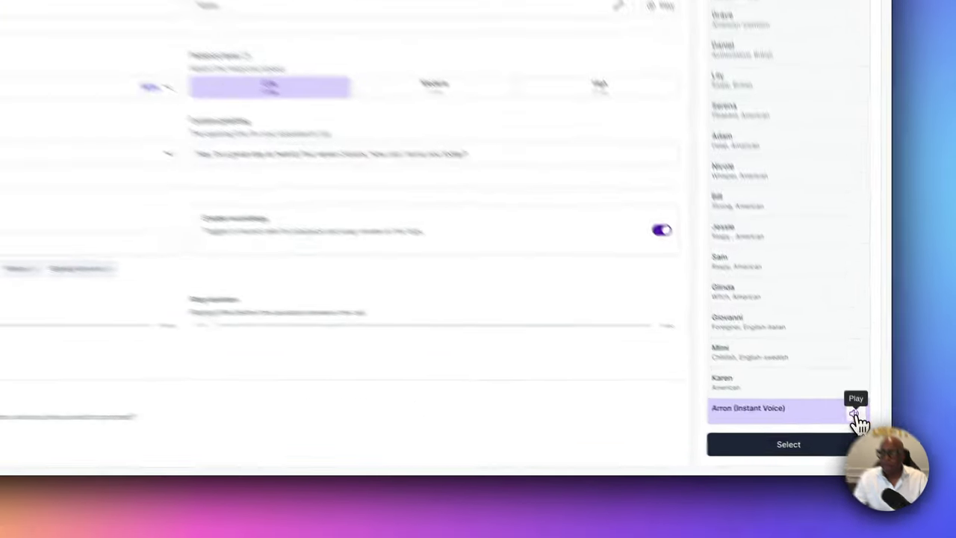
click(868, 438)
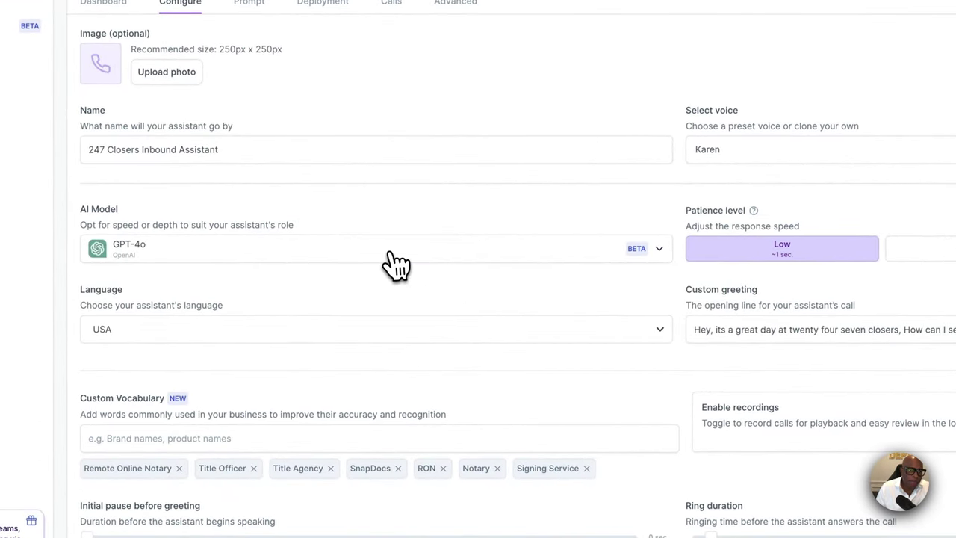
View the available AI models for the assistant and close the list without changing the model.
click(660, 251)
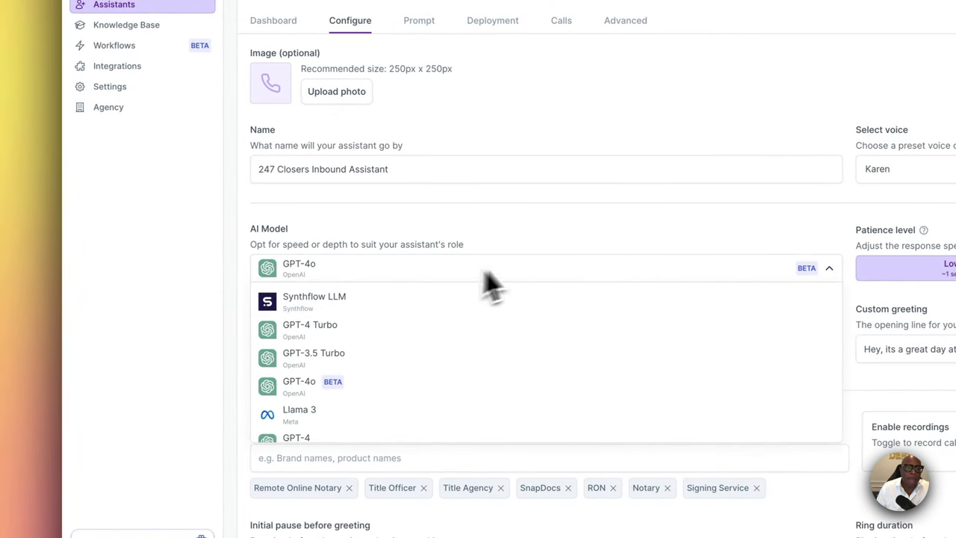
click(566, 243)
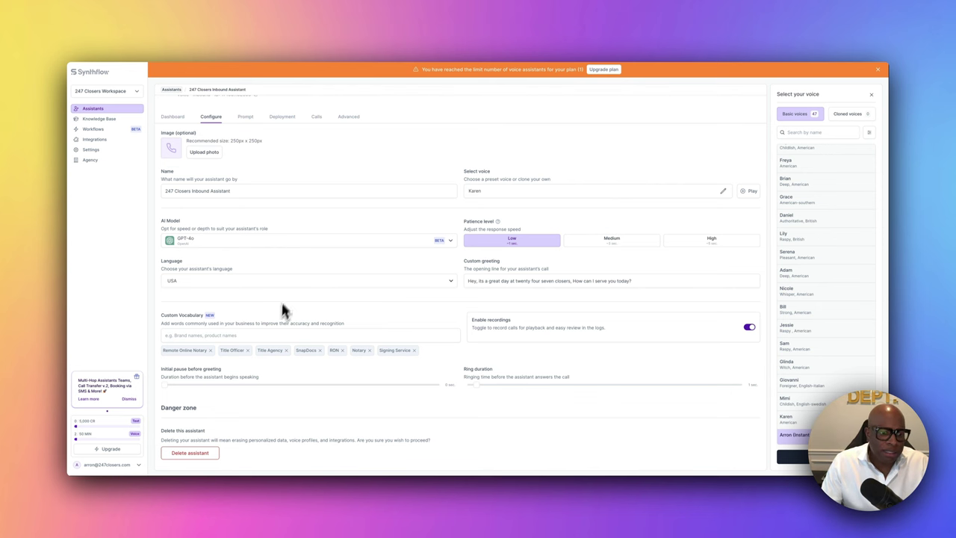
scroll(280, 174, up, 1)
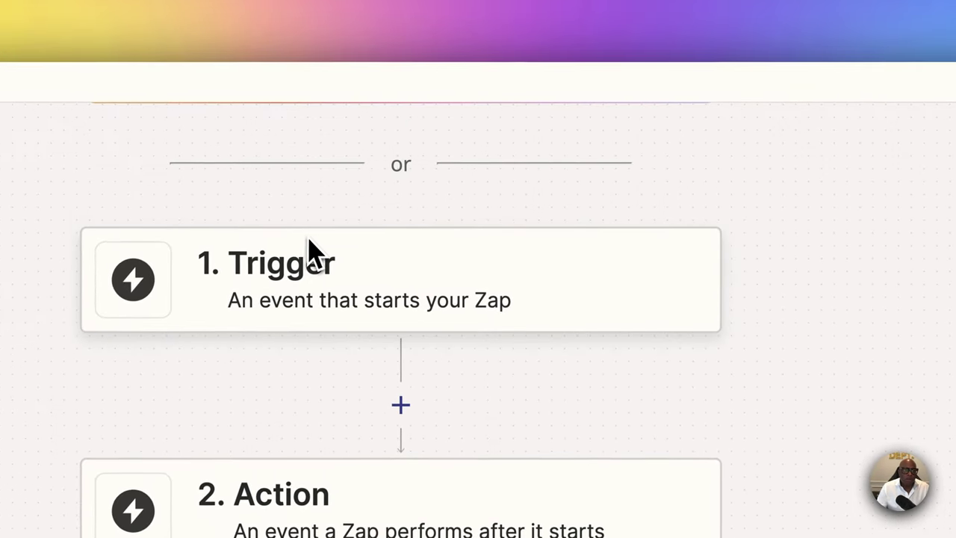
Switch to the Zapier editor and set Synthflow AI's Voice - Phone Call Completed event as the Zap's trigger, accepting the connected account.
scroll(310, 243, up, 3)
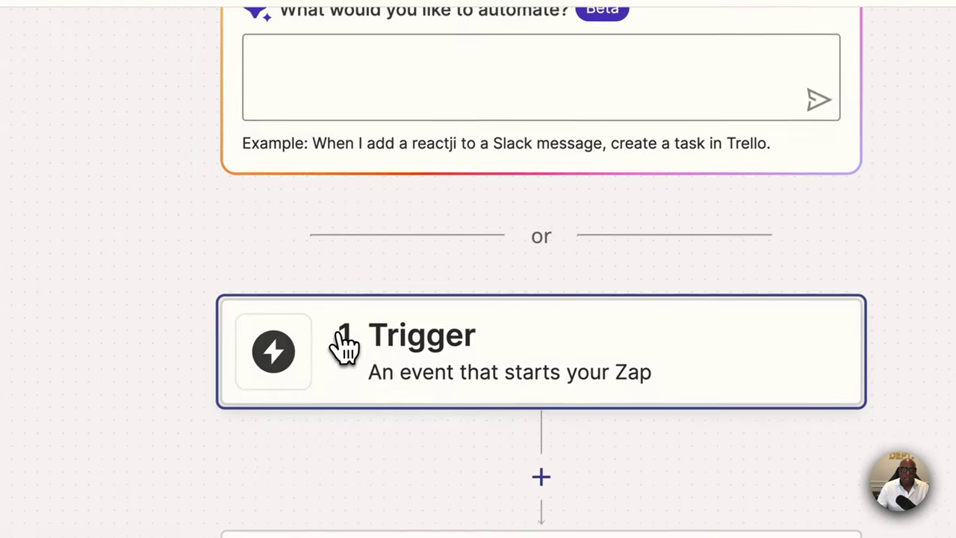
click(344, 345)
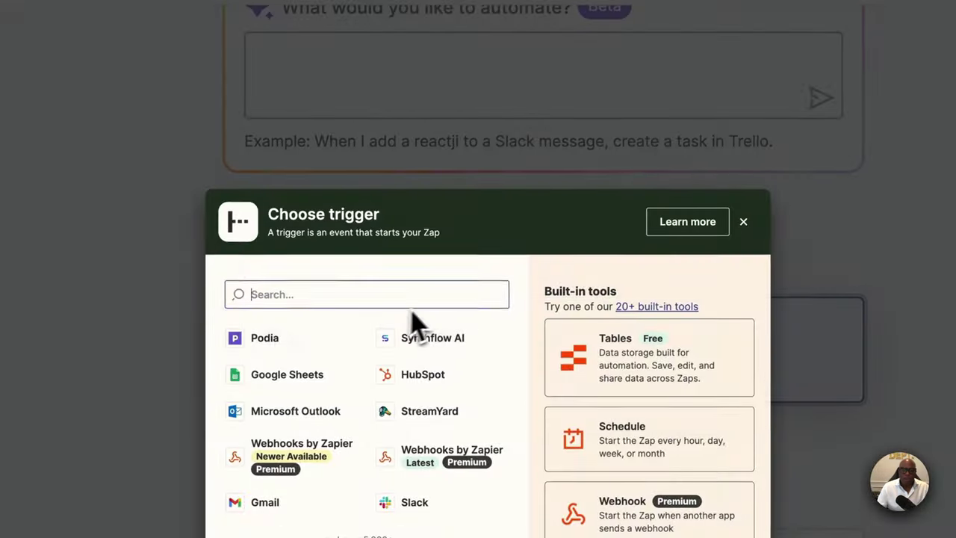
click(433, 340)
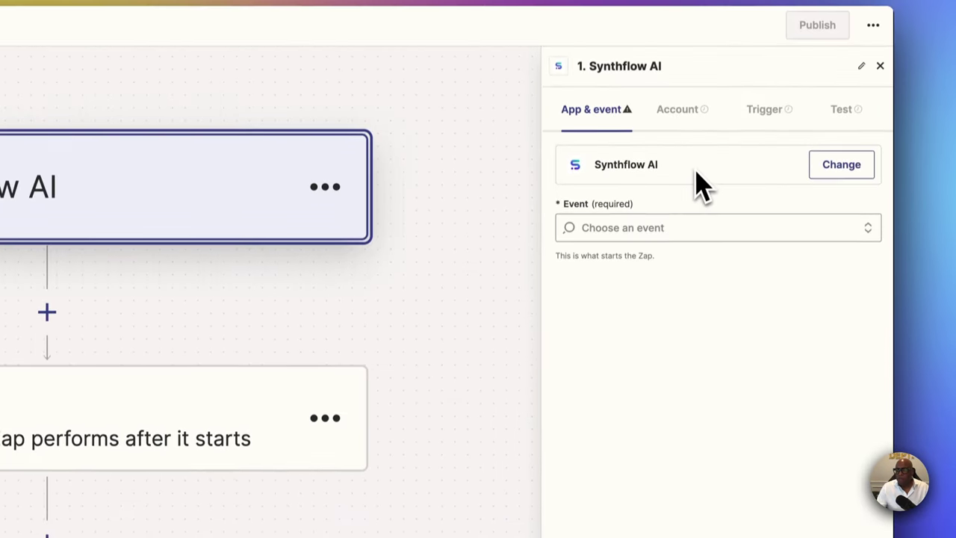
click(675, 231)
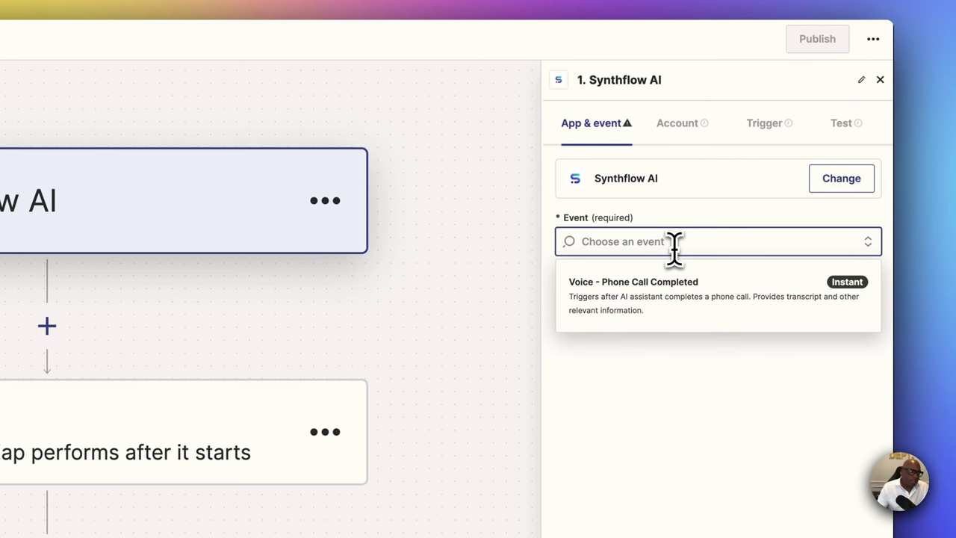
click(647, 309)
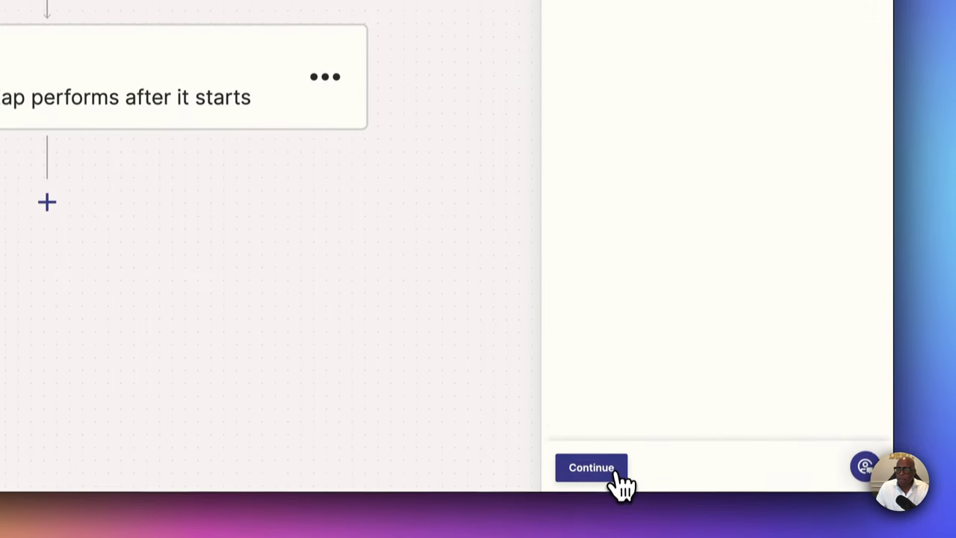
click(619, 471)
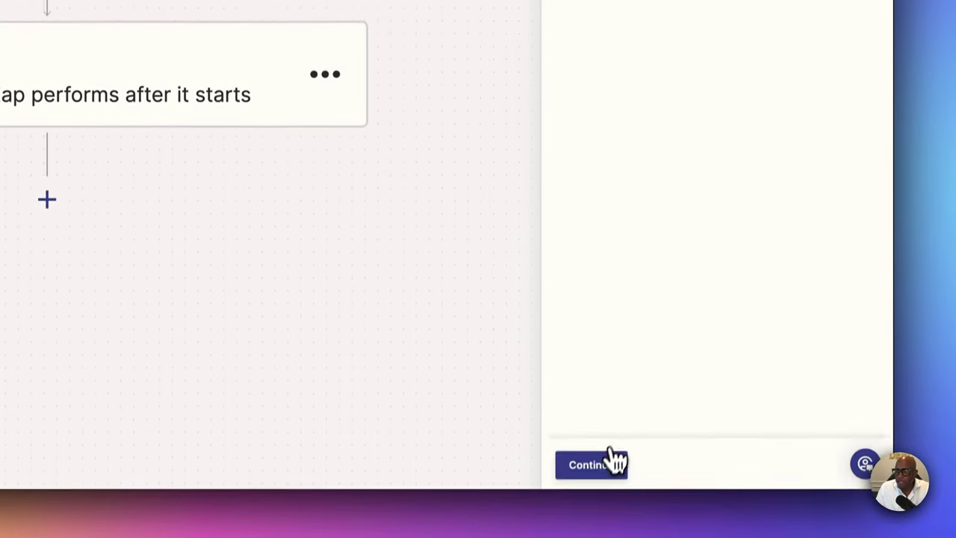
click(619, 461)
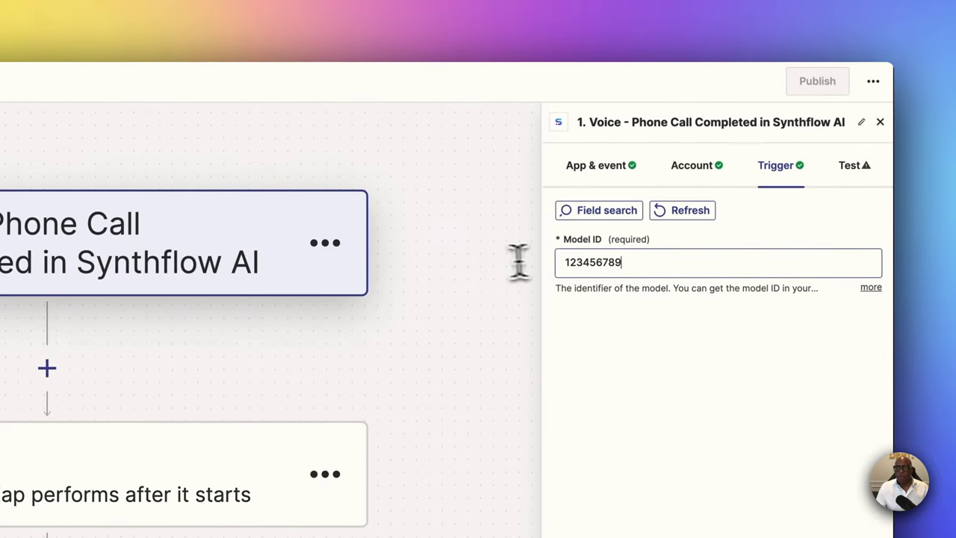
Replace the trigger's Model ID with the assistant's model ID copied from Synthflow and continue to the trigger test.
key(super+a)
key(BackSpace)
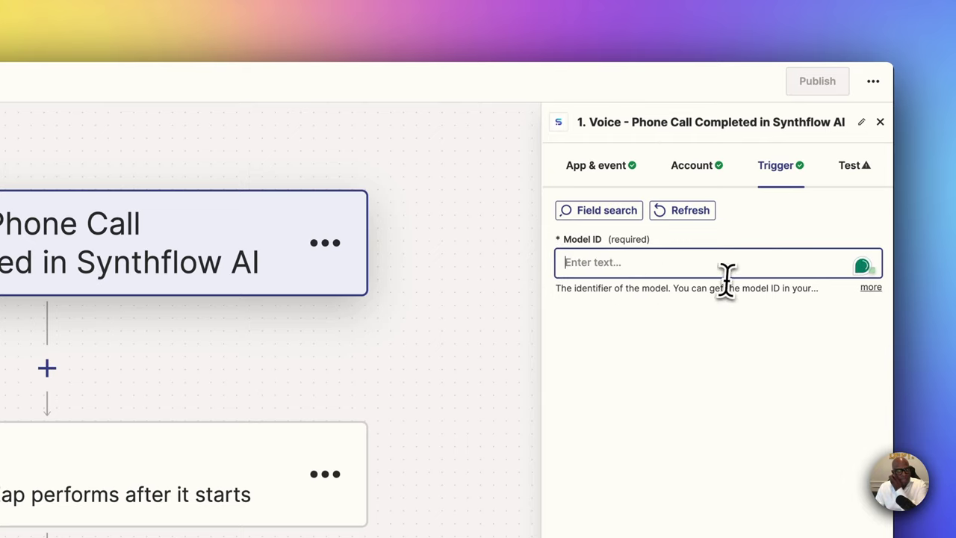
key(Escape)
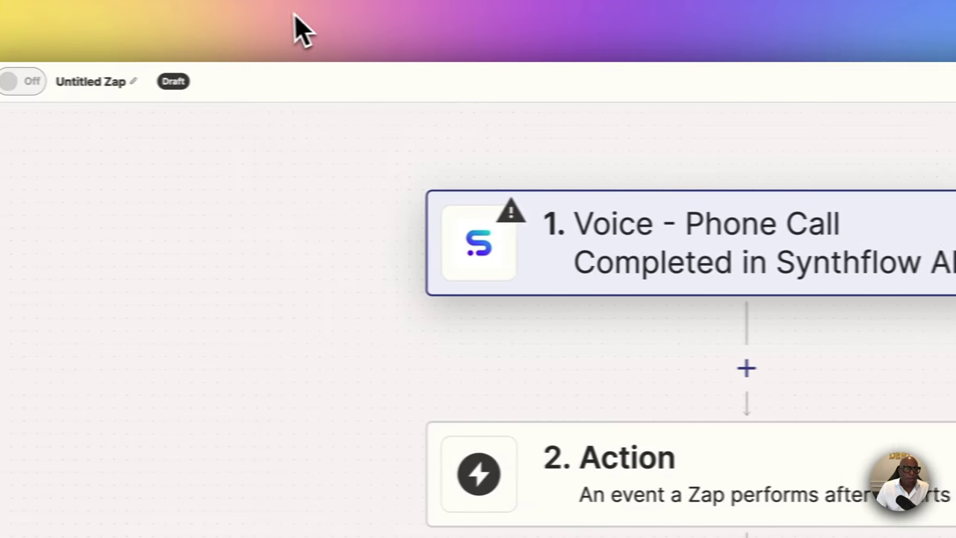
click(386, 17)
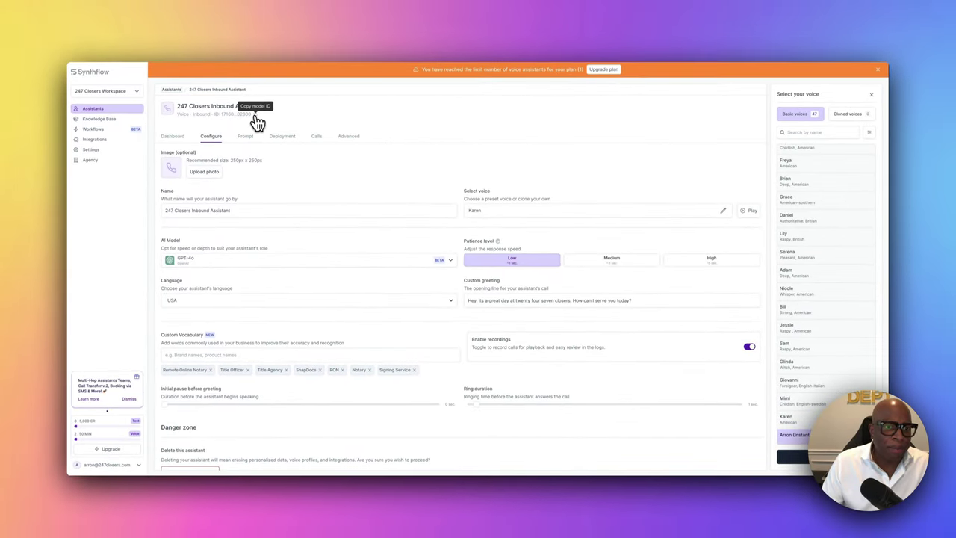
click(257, 115)
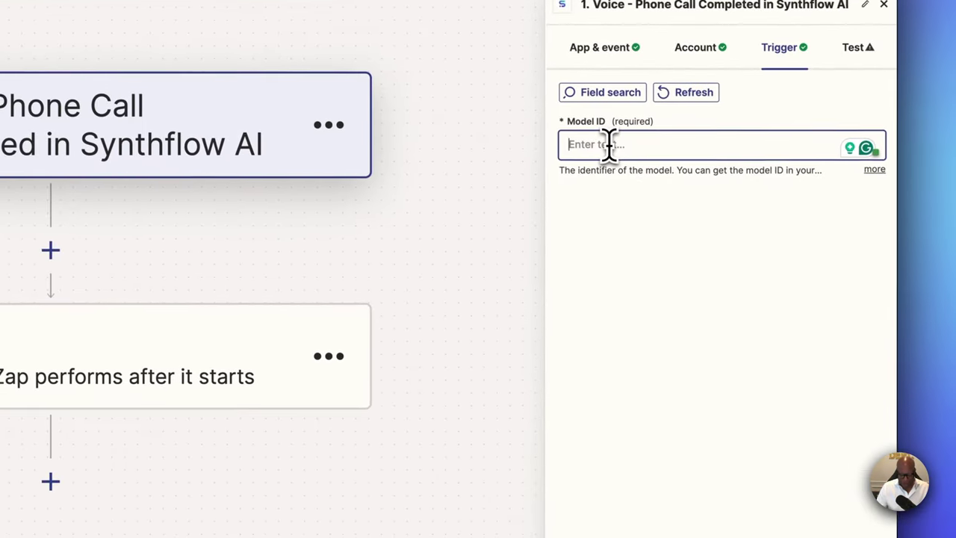
key(ctrl+v)
click(591, 491)
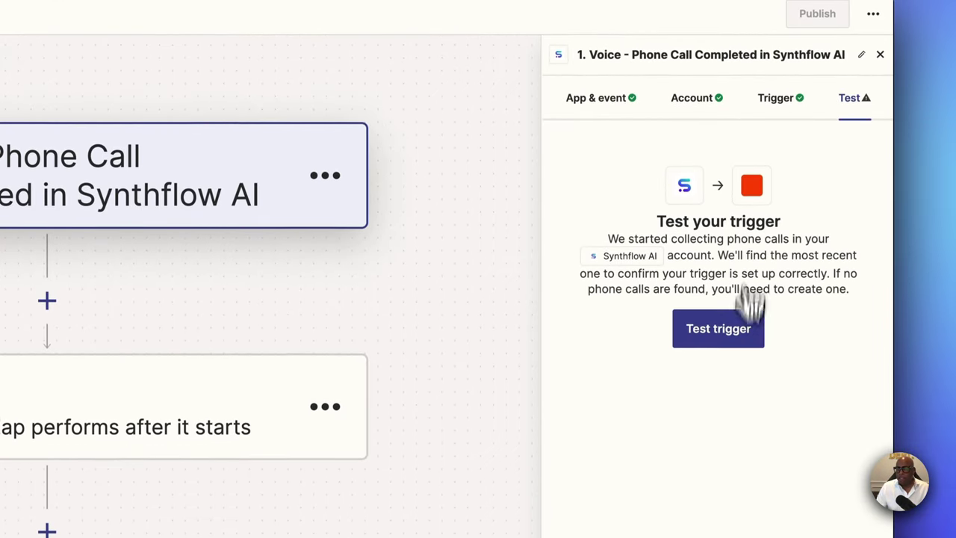
Test the trigger and examine the Phone Call A and Phone Call B records, leaving Phone Call B selected.
click(726, 344)
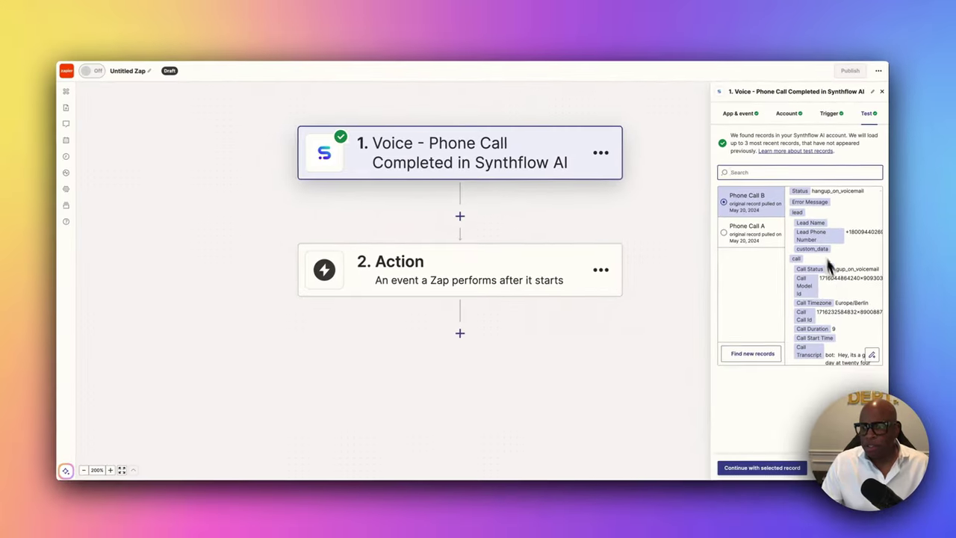
scroll(829, 269, down, 2)
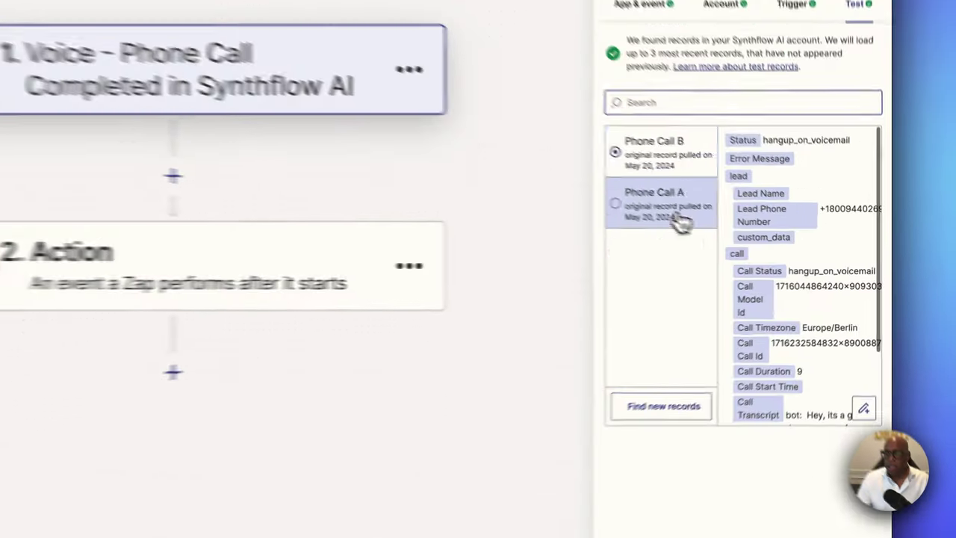
click(752, 236)
click(757, 209)
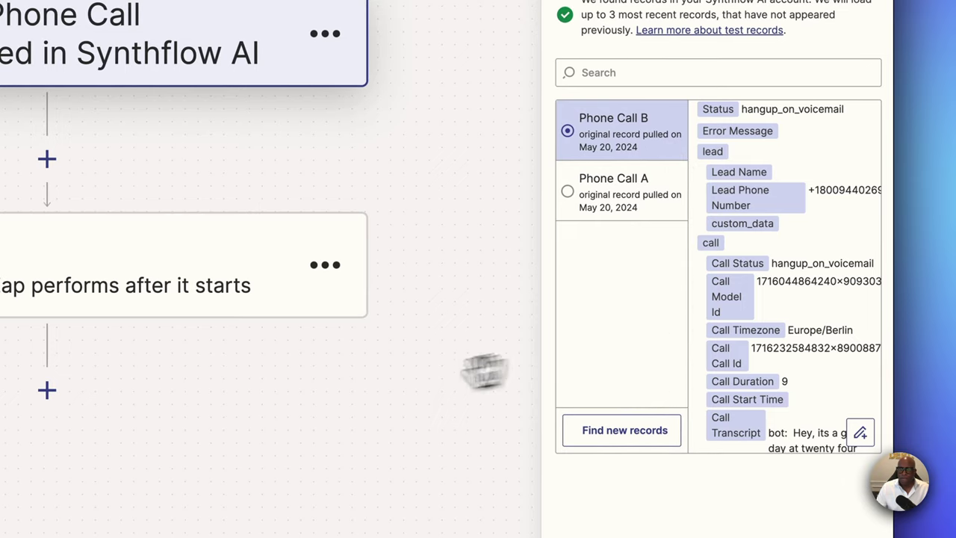
Open the app selection for the Zap's second step, the action.
right_click(377, 418)
key(Escape)
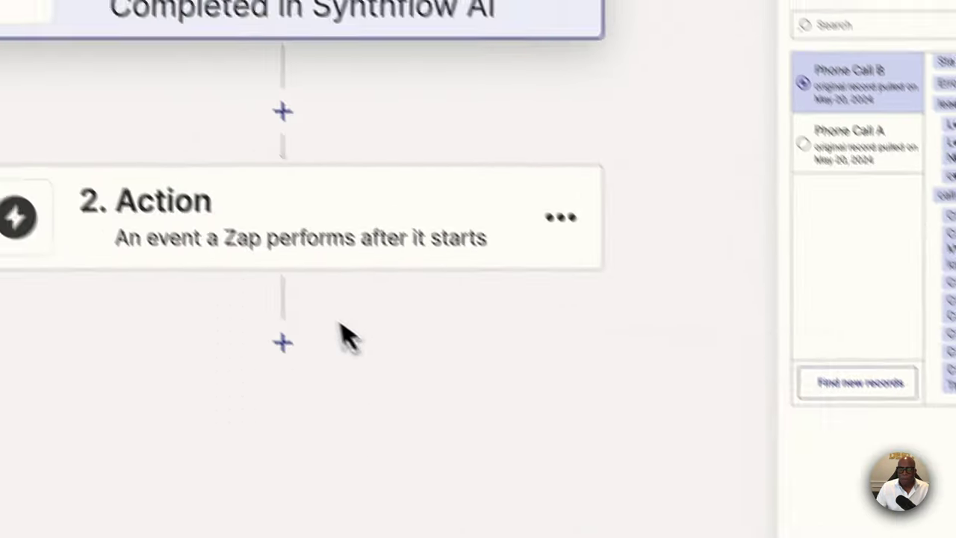
click(153, 271)
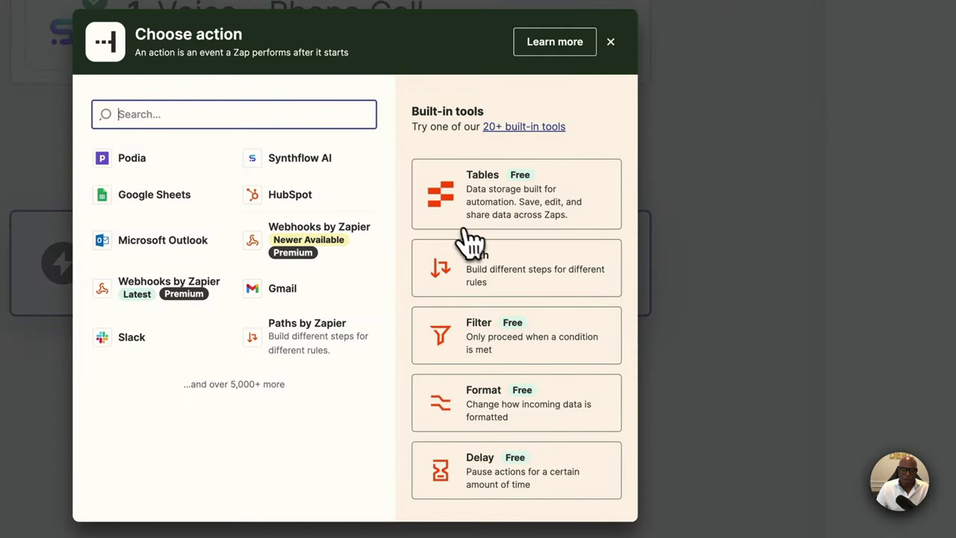